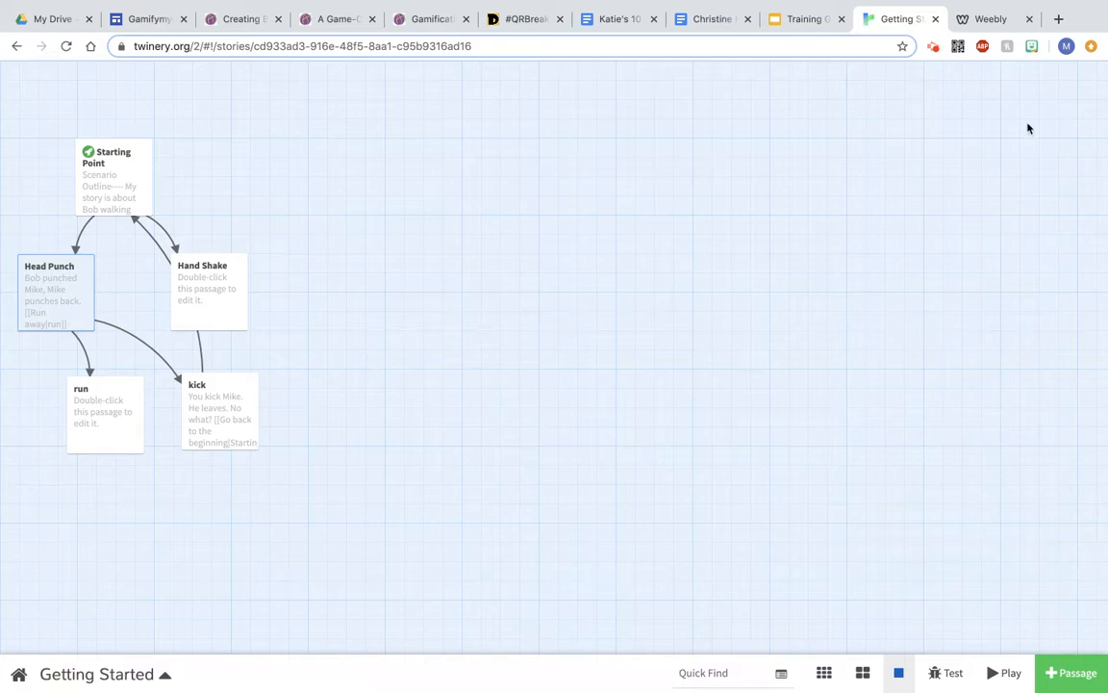
# Step: Open the uploaded blues_brothers mp3 file from the Weebly page in a new browser tab
pyautogui.click(982, 21)
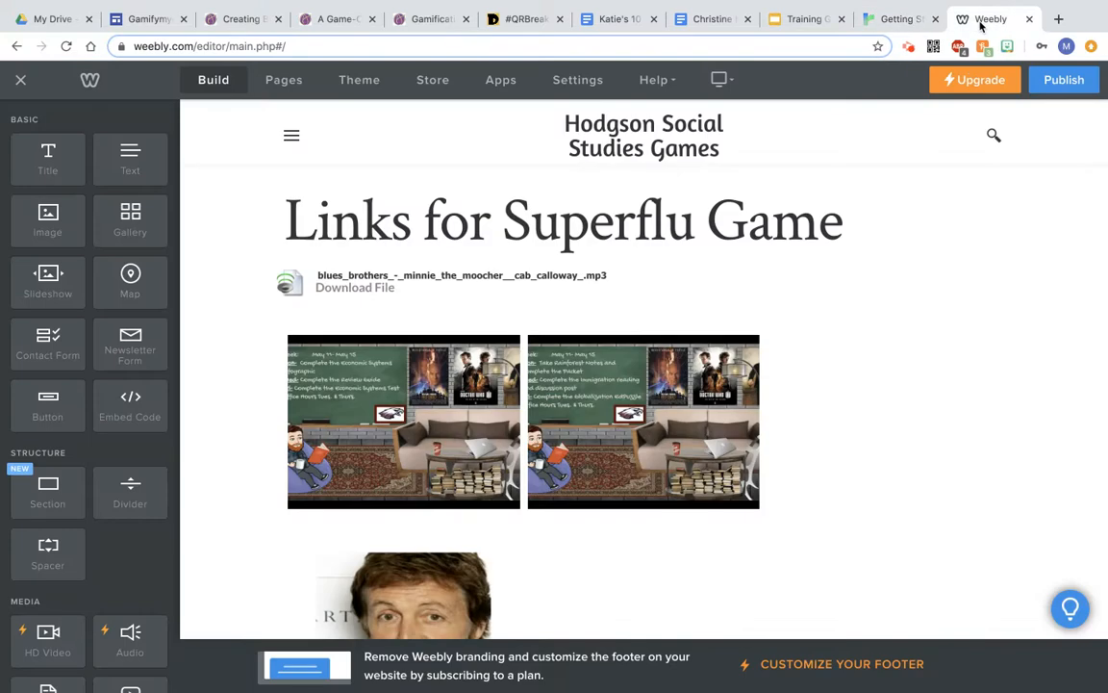
pyautogui.scroll(-1, 919, 391)
pyautogui.scroll(1, 919, 392)
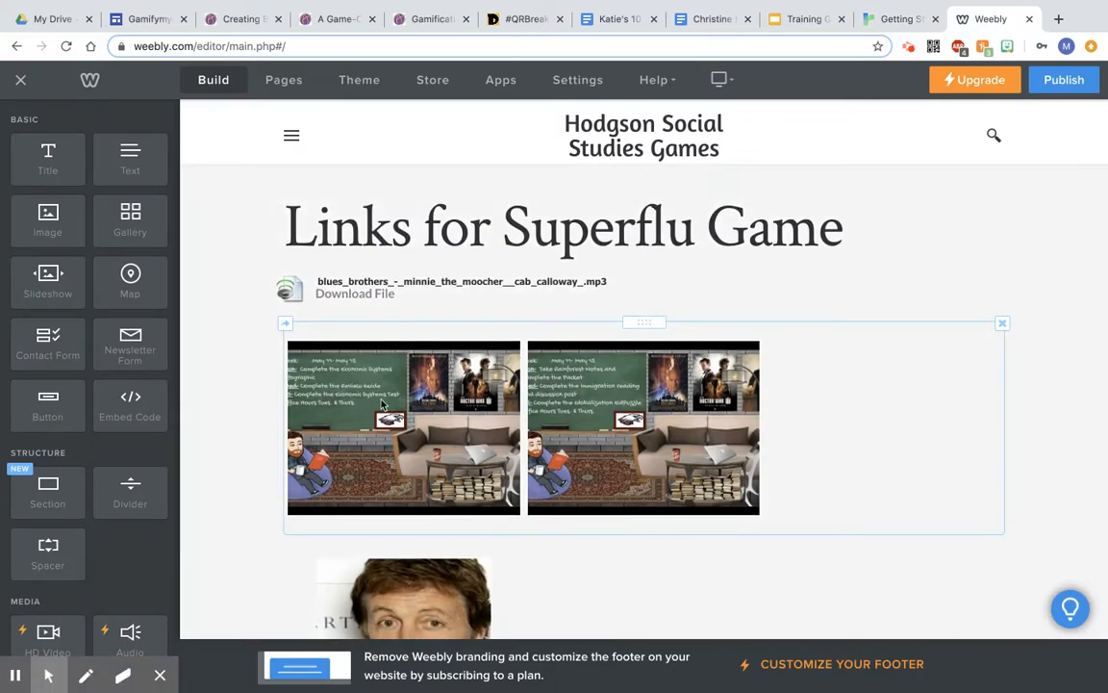
pyautogui.tripleClick(349, 299)
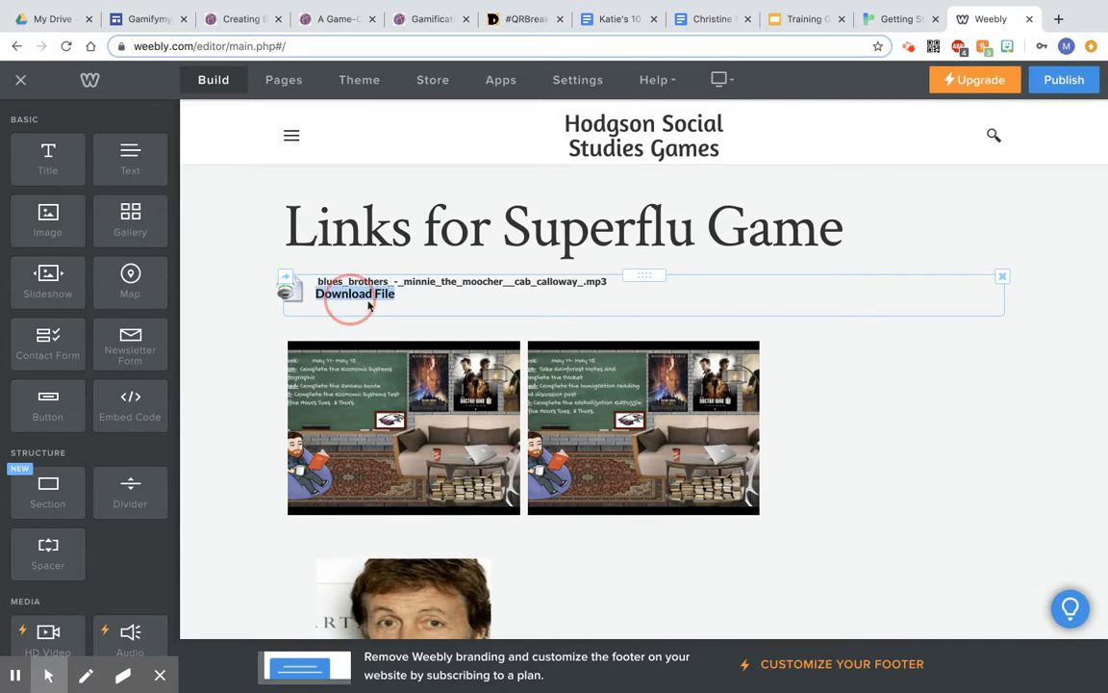
pyautogui.click(368, 305)
pyautogui.click(986, 19)
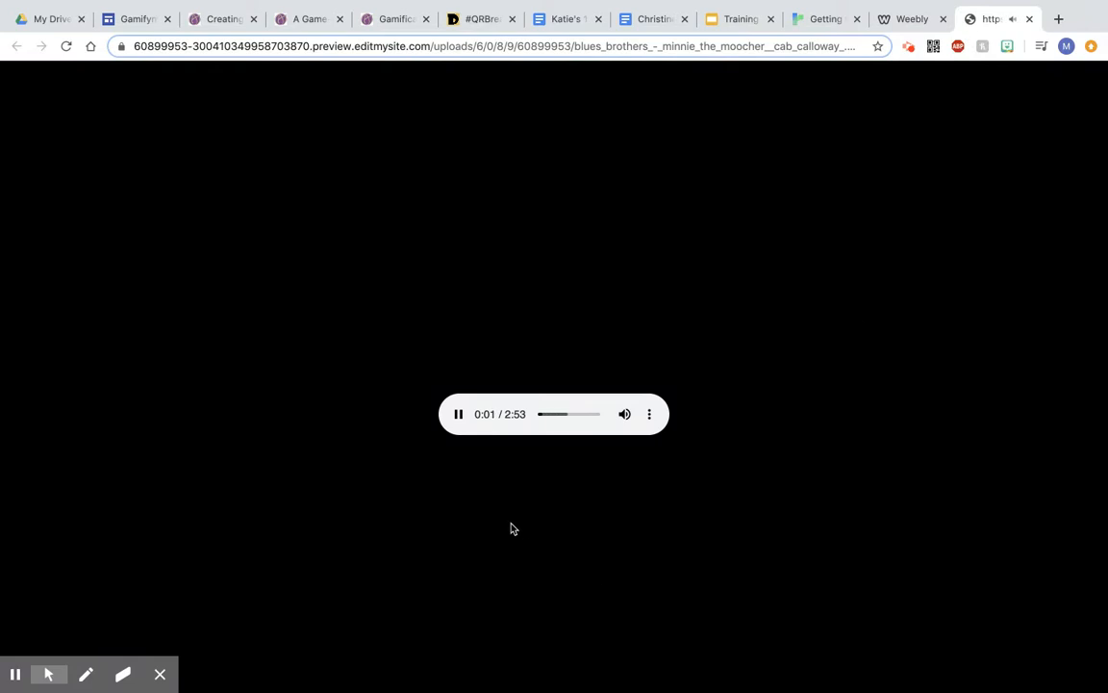
# Step: Pause the playing audio and copy the mp3 file's web address
pyautogui.click(459, 414)
pyautogui.click(426, 47)
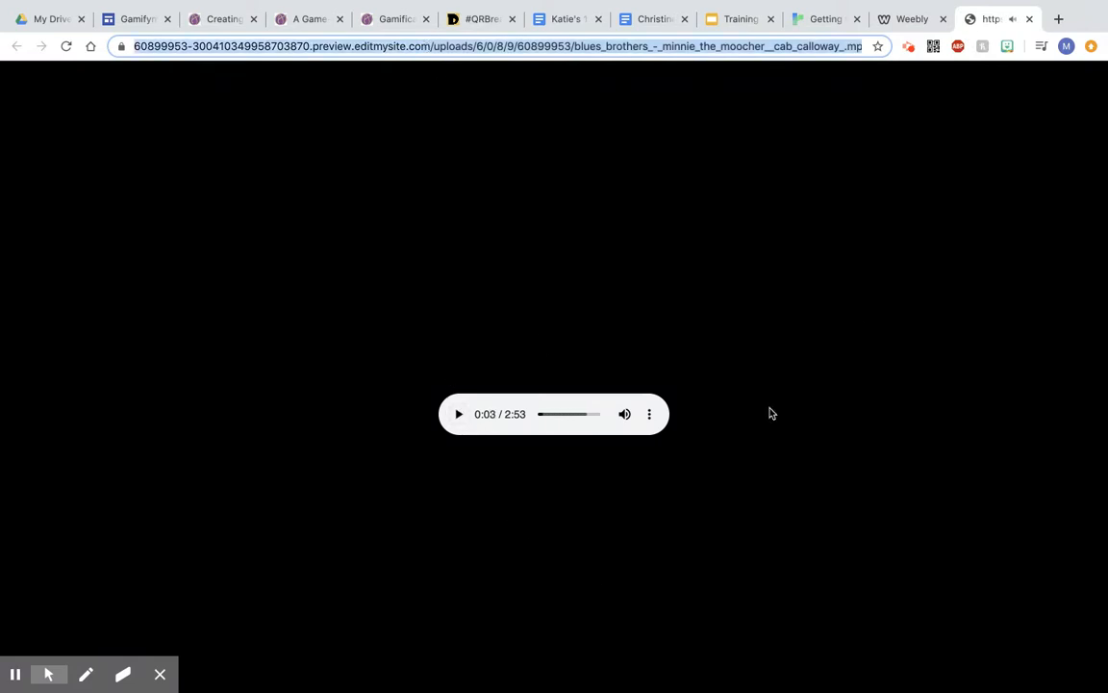
pyautogui.click(649, 414)
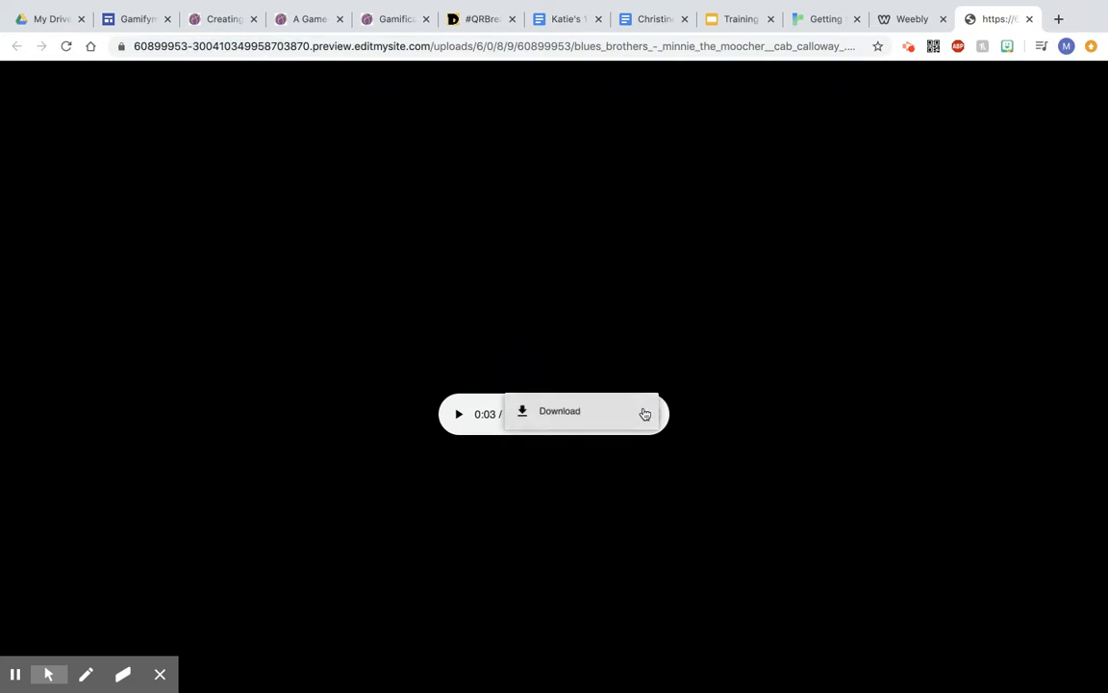
pyautogui.click(643, 289)
pyautogui.click(639, 46)
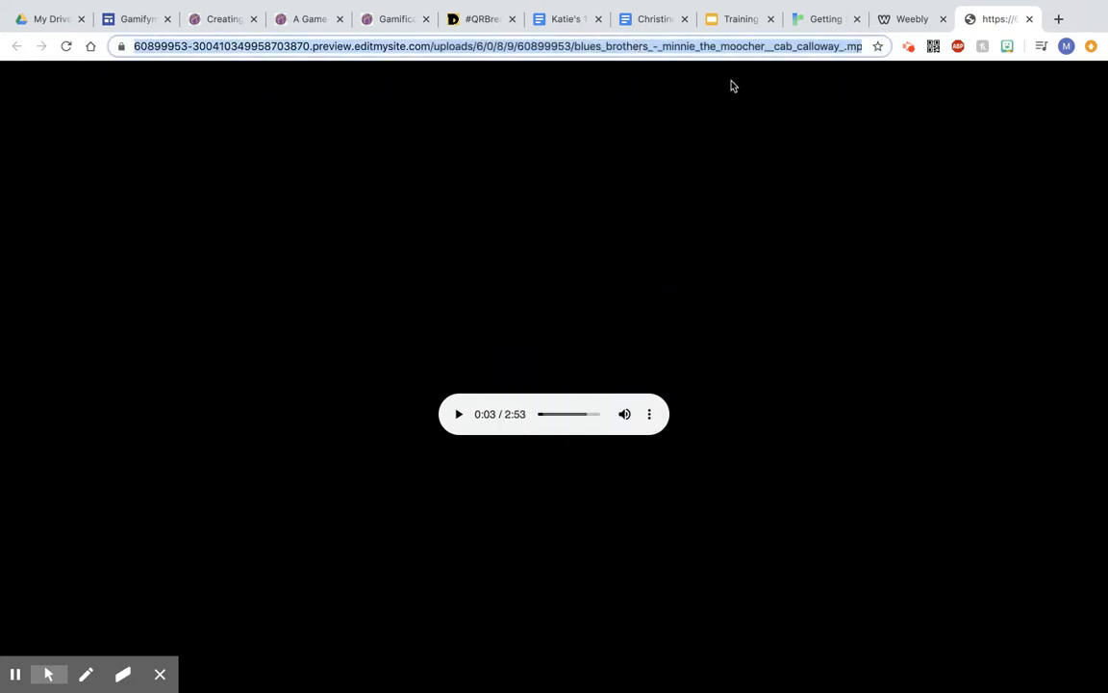
# Step: Copy the background audio script code from the Adding Audio slide of the training guide
pyautogui.click(737, 21)
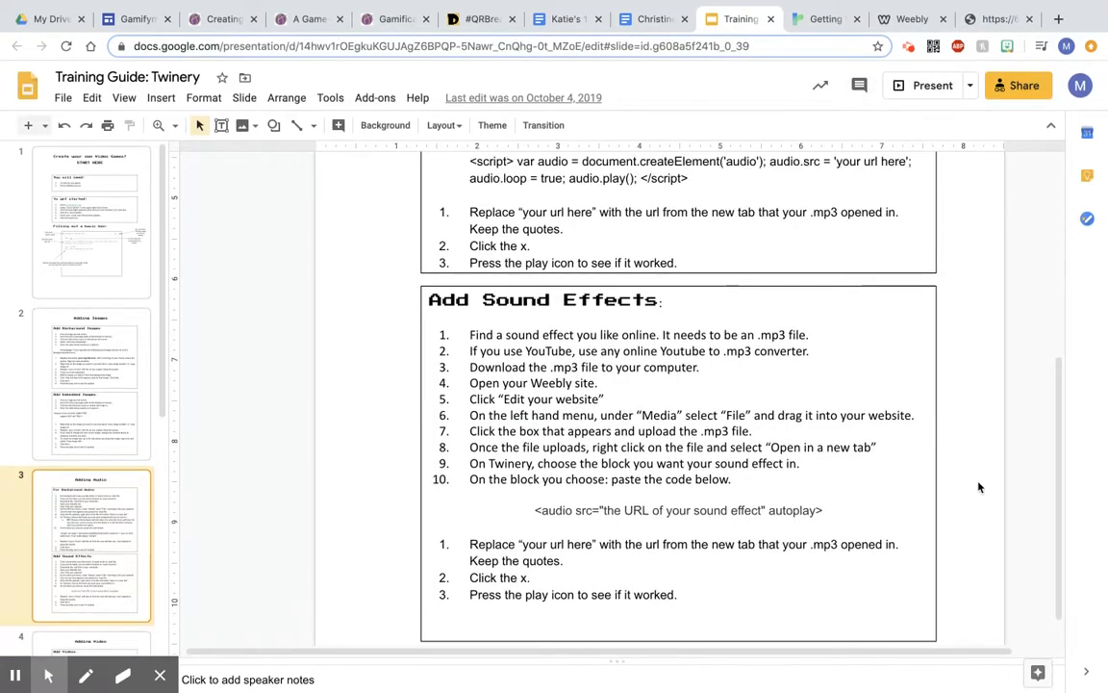
pyautogui.scroll(3, 682, 468)
pyautogui.scroll(3, 682, 468)
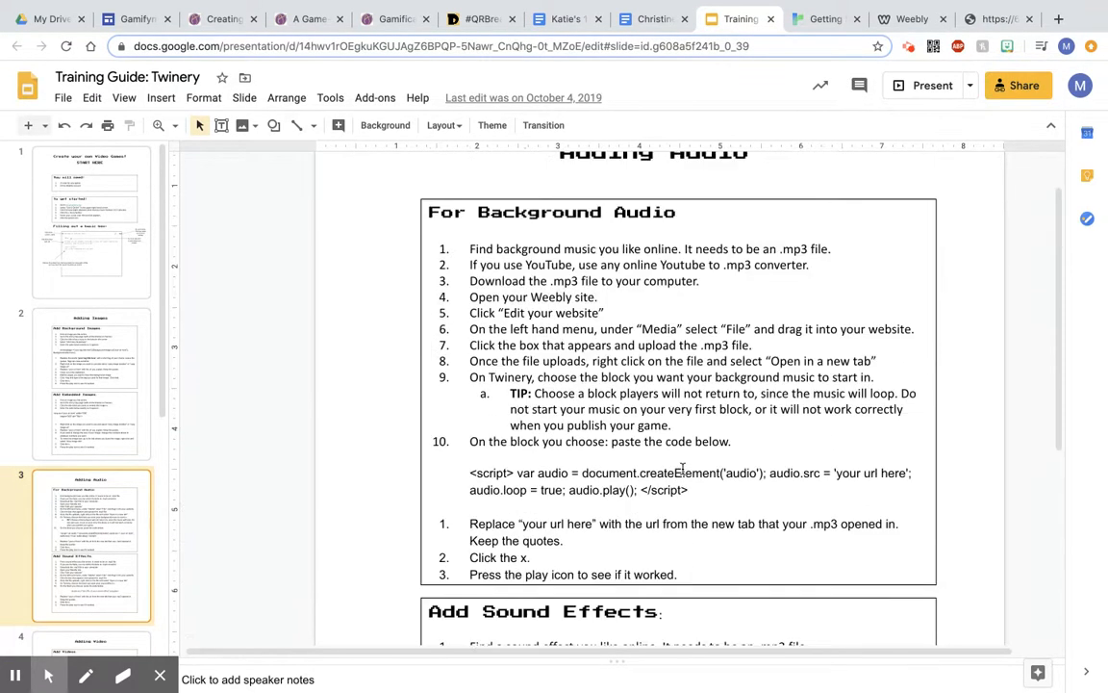
pyautogui.click(688, 490)
pyautogui.moveTo(655, 489); pyautogui.dragTo(470, 478)
pyautogui.hotkey('ctrl', 'c')
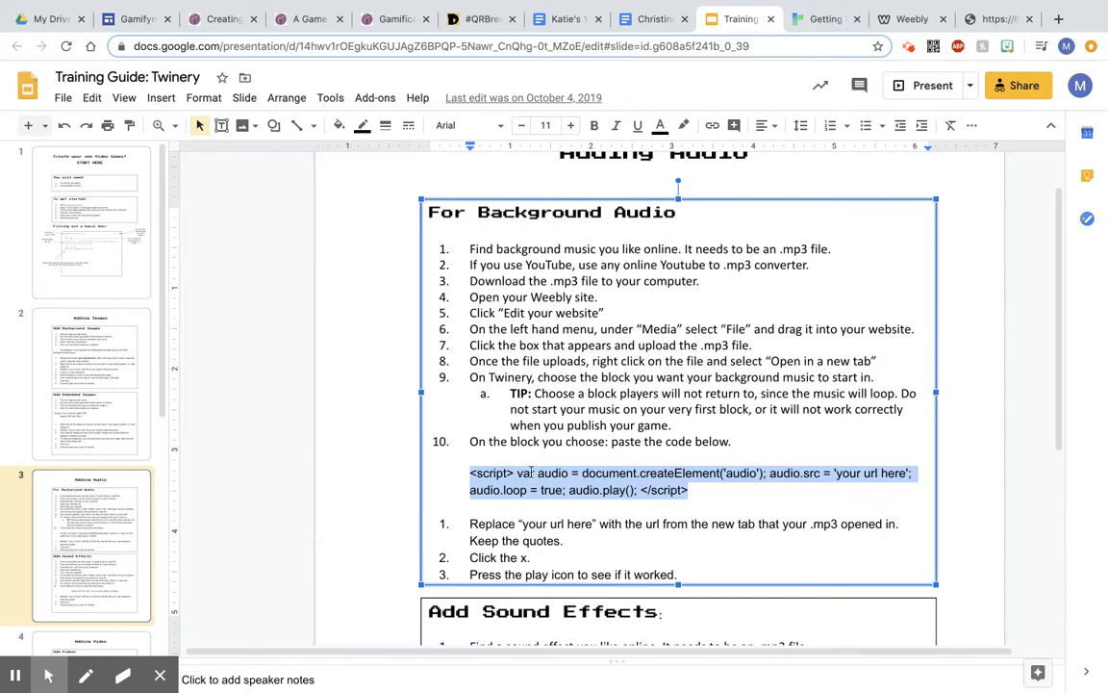
# Step: Paste the audio script at the end of the Starting Point passage in the Twine story
pyautogui.click(825, 18)
pyautogui.moveTo(123, 166)
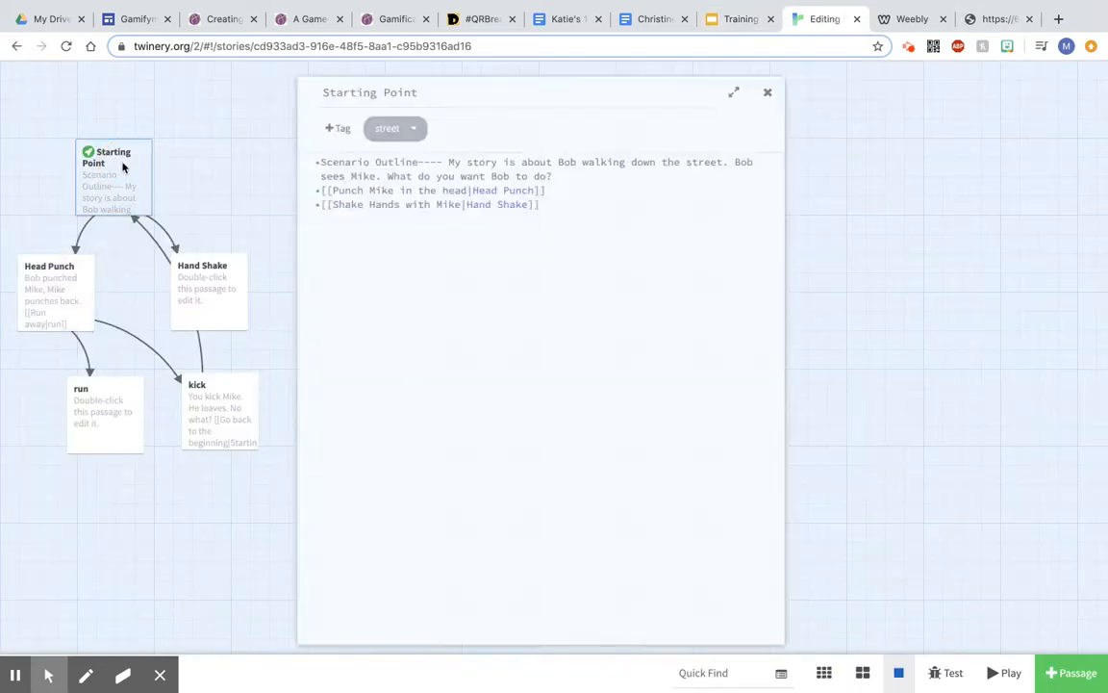
pyautogui.doubleClick(123, 166)
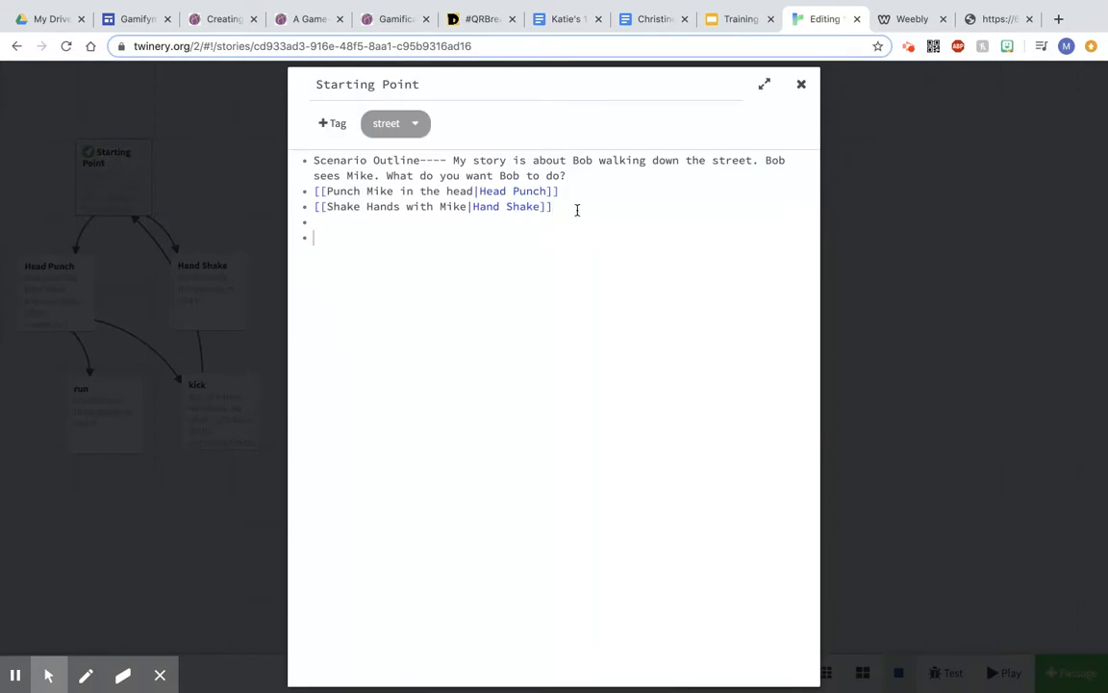
pyautogui.hotkey('ctrl', 'v')
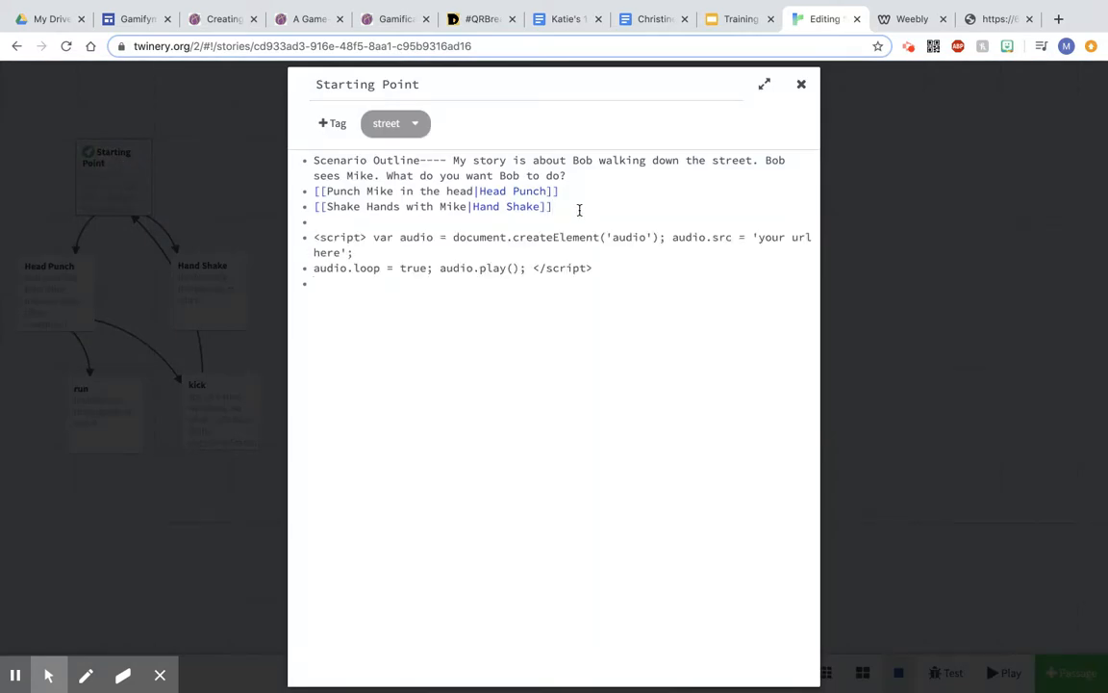
# Step: Replace 'your url here' in the pasted script with the copied mp3 web address
pyautogui.click(984, 20)
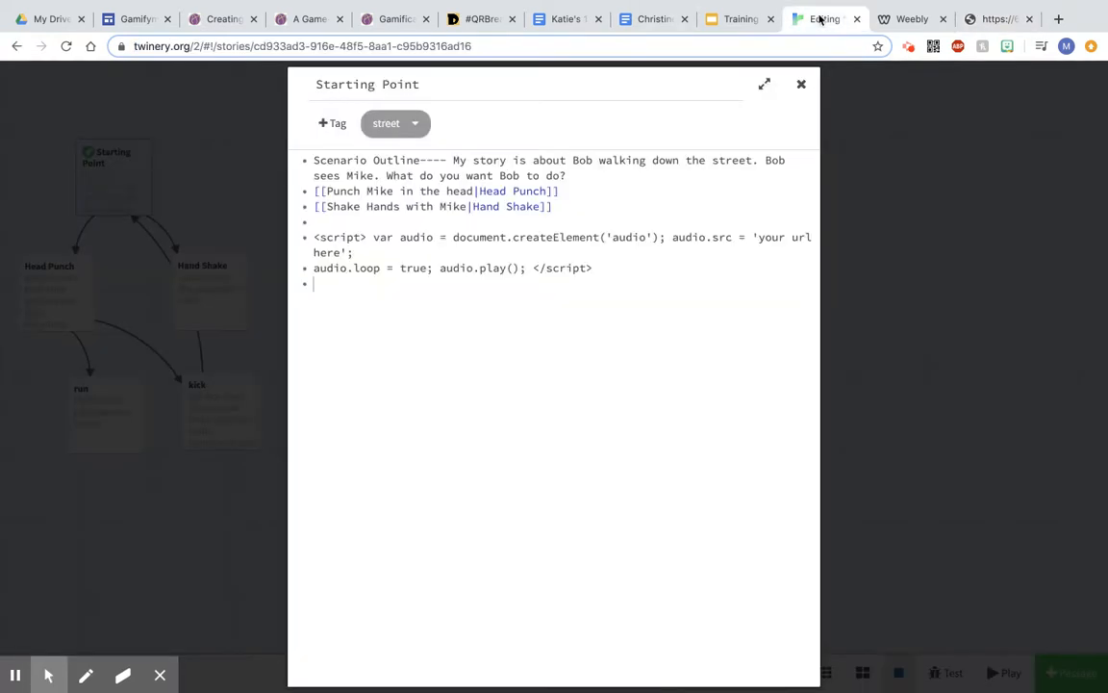
pyautogui.click(824, 19)
pyautogui.moveTo(757, 237); pyautogui.dragTo(341, 252)
pyautogui.write('https://60899953-300410349958703870.preview.editmysite.com/uploads/6/0/8/9/60899953/blues_brothers_-_minnie_the_moocher__cab_calloway_.mp3')
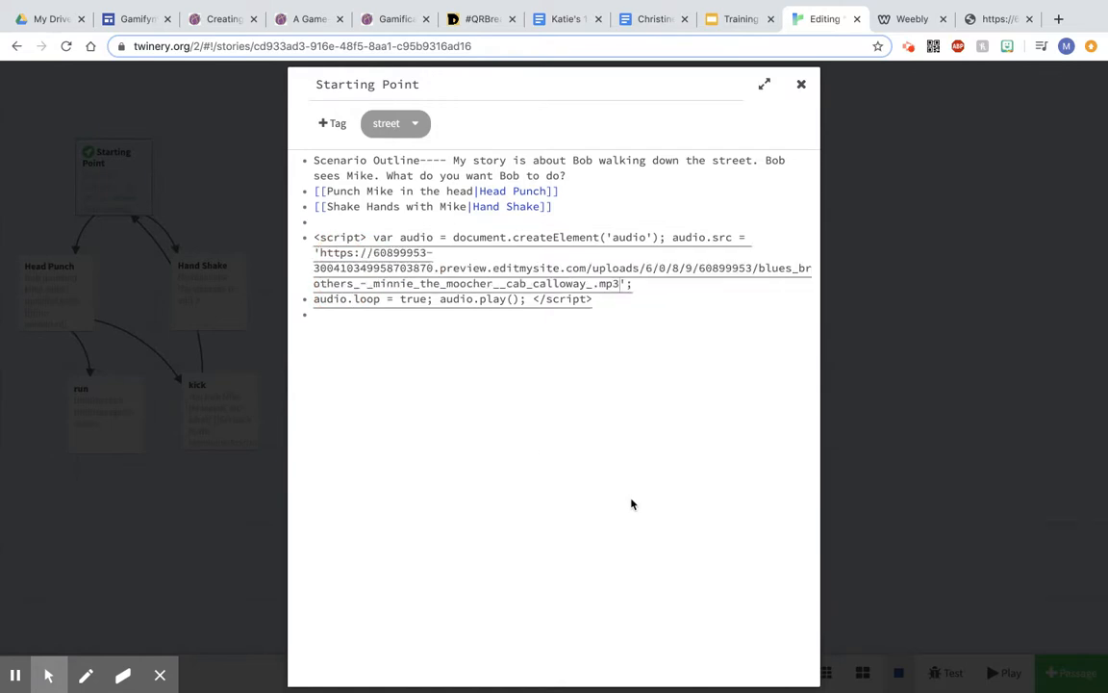
# Step: Join the script's two lines into one and close the passage editor
pyautogui.click(311, 299)
pyautogui.press('BackSpace')
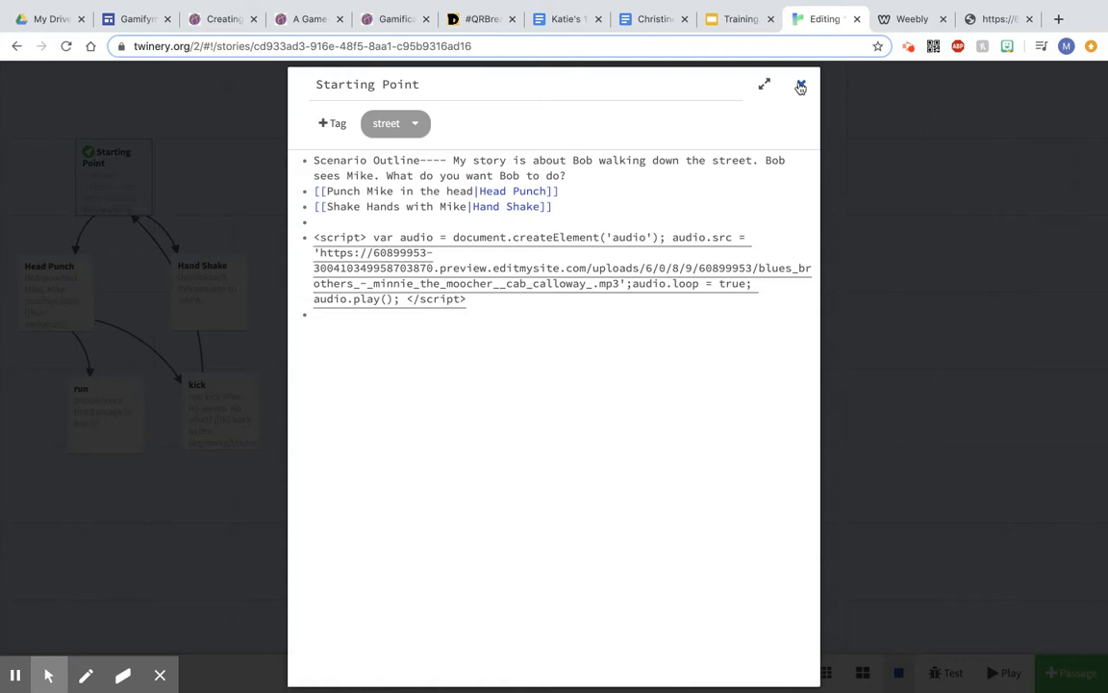
pyautogui.click(800, 87)
# Step: Play the story, follow its choice links to test the music, and close the play tab
pyautogui.moveTo(133, 160)
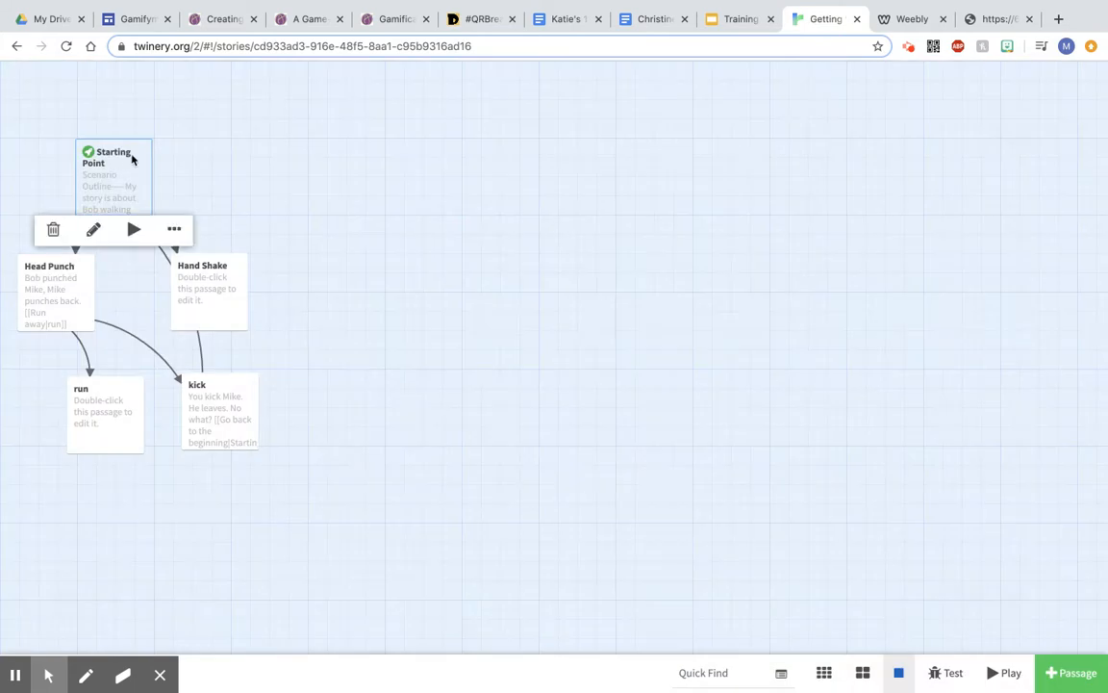
pyautogui.doubleClick(131, 161)
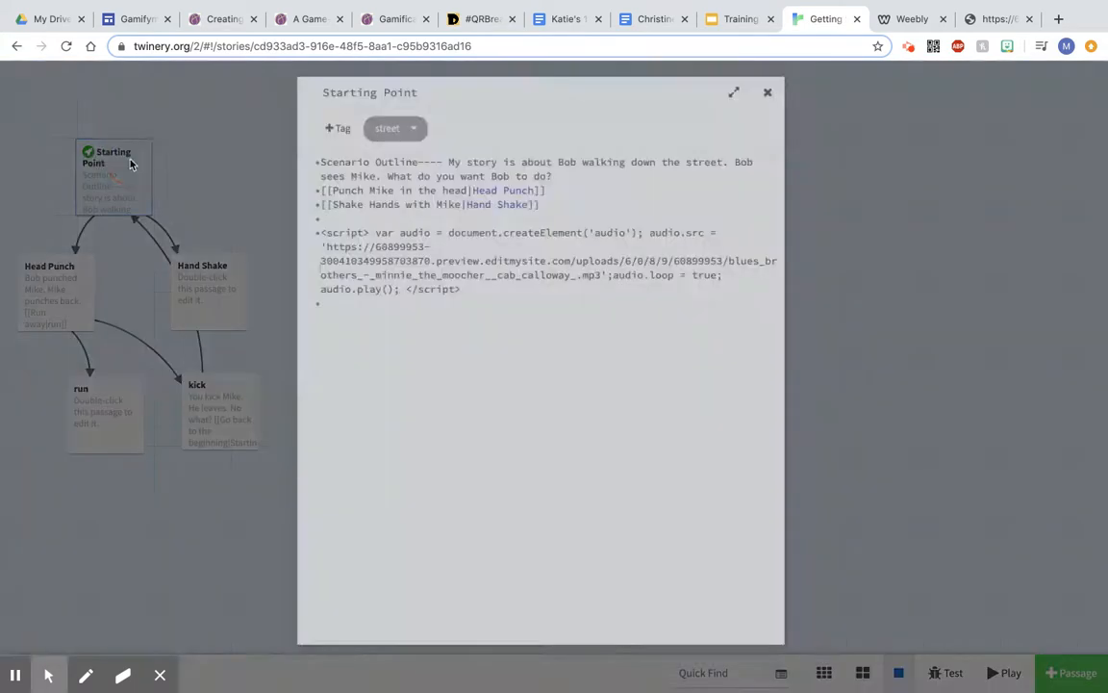
pyautogui.click(799, 84)
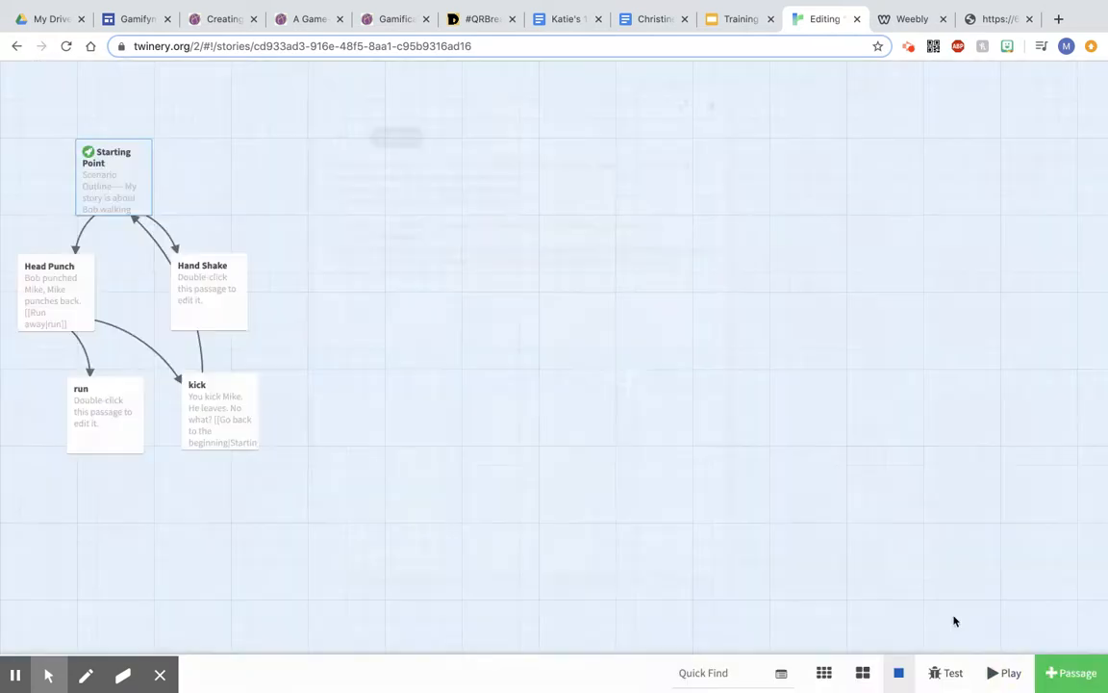
pyautogui.click(1002, 671)
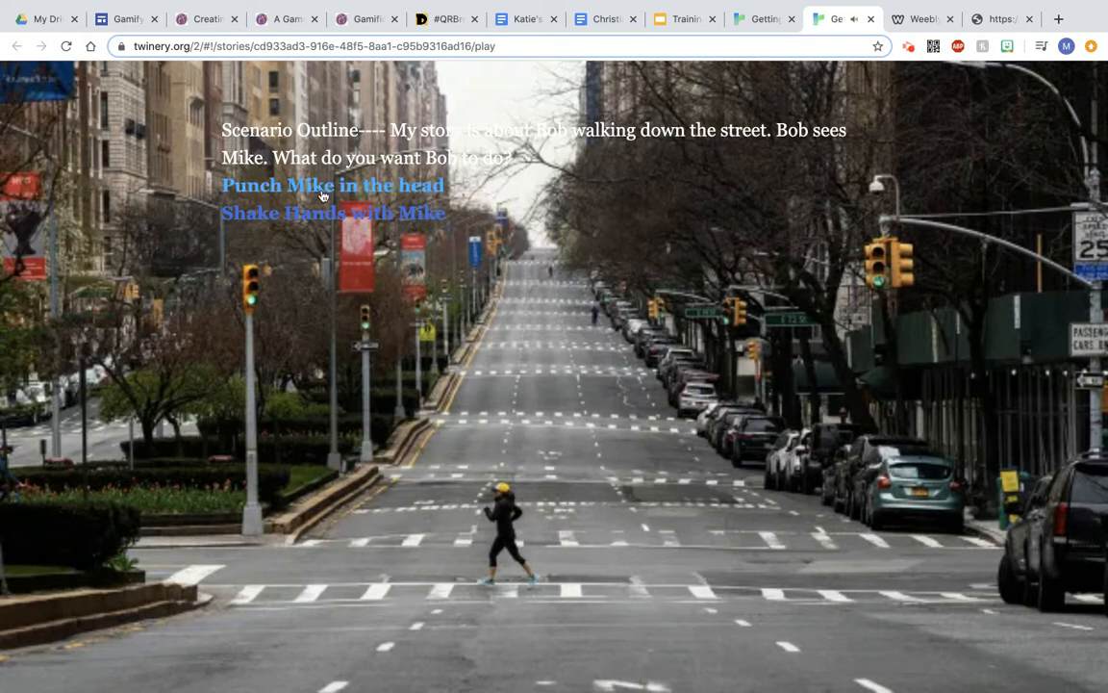
pyautogui.click(322, 189)
pyautogui.click(258, 173)
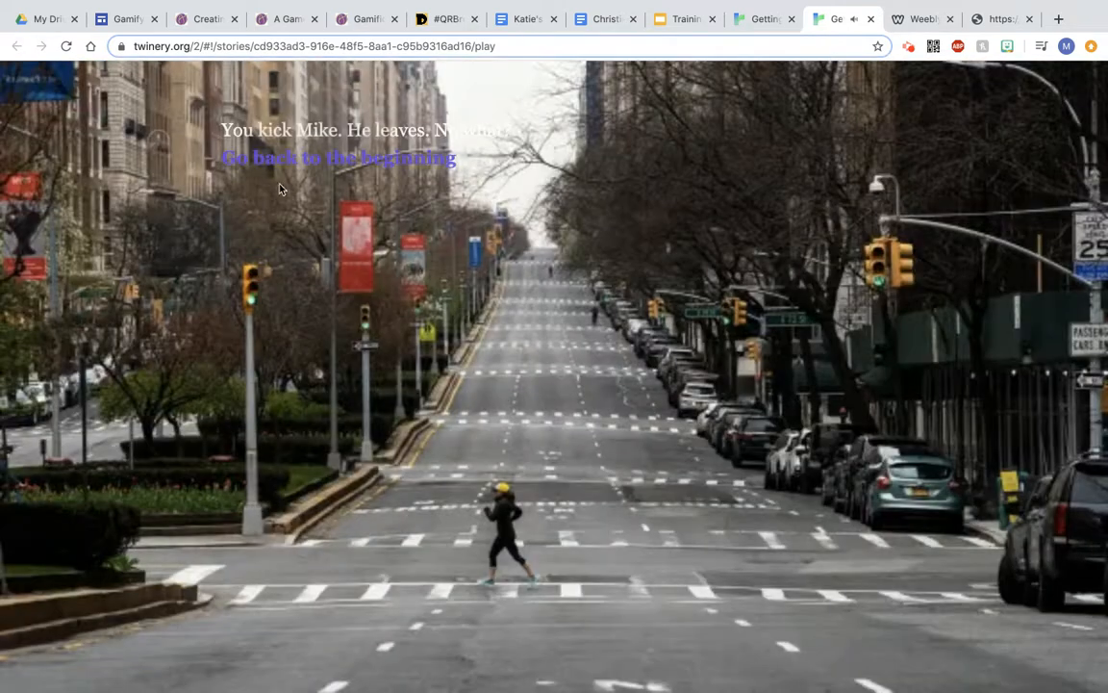
pyautogui.click(869, 18)
# Step: Delete the audio script from the Starting Point passage and close the editor
pyautogui.moveTo(177, 309)
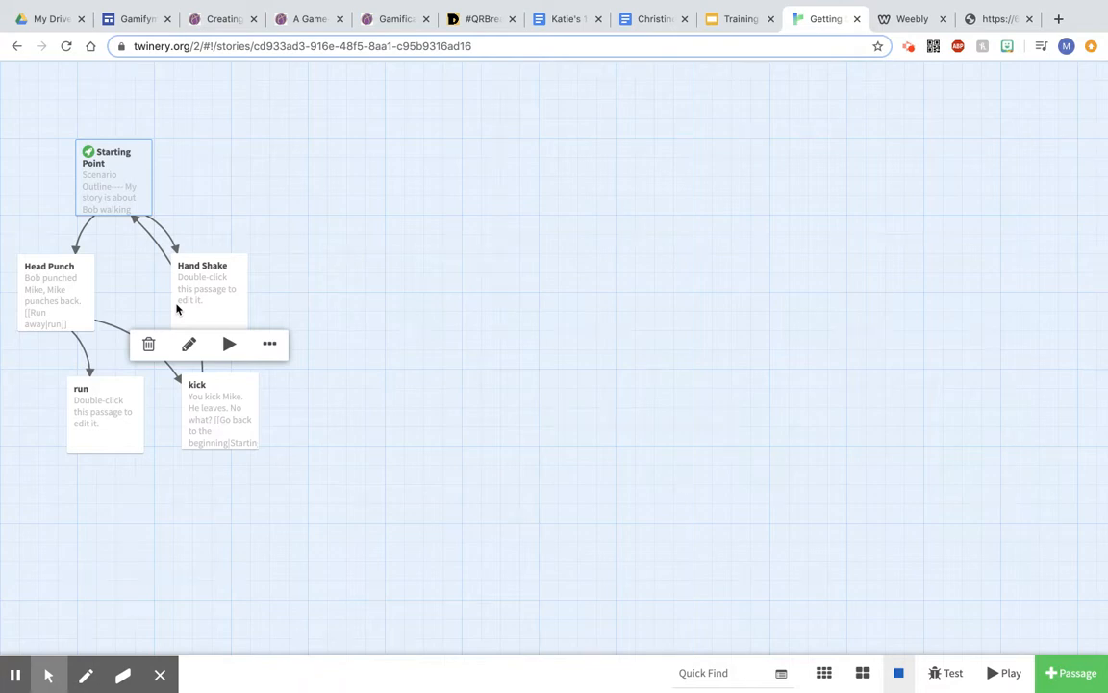
pyautogui.doubleClick(114, 193)
pyautogui.moveTo(468, 300); pyautogui.dragTo(308, 248)
pyautogui.hotkey('ctrl', 'c')
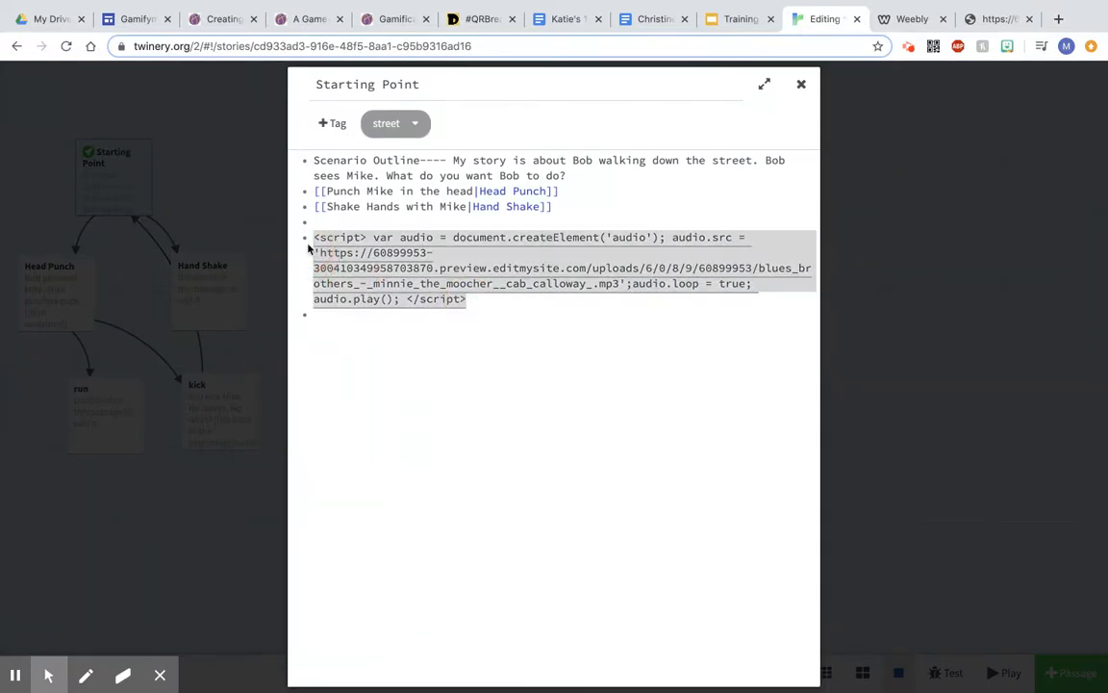
pyautogui.press('BackSpace')
pyautogui.click(803, 87)
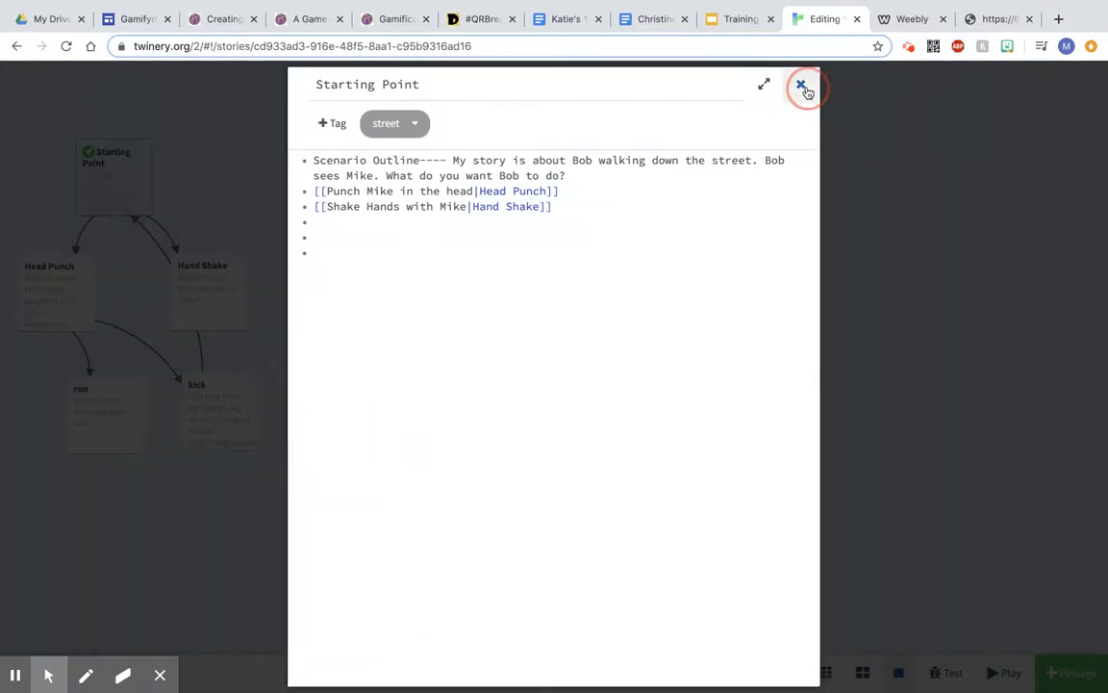
# Step: Paste the audio script at the end of the Head Punch passage and close the editor
pyautogui.moveTo(62, 287)
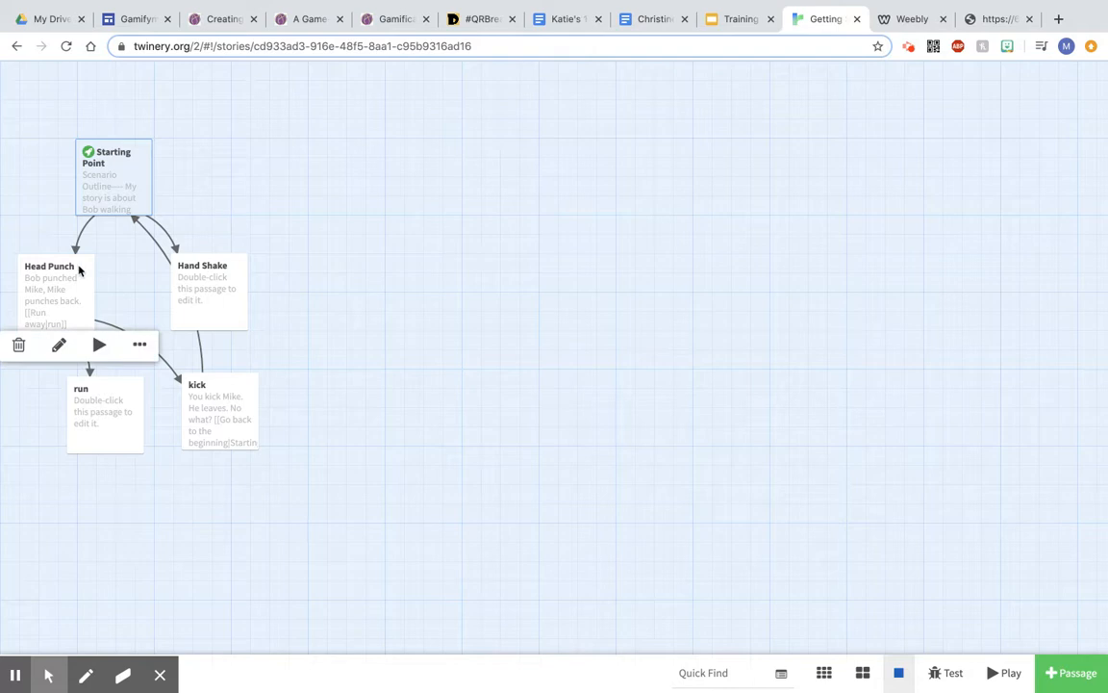
pyautogui.moveTo(128, 180)
pyautogui.doubleClick(68, 281)
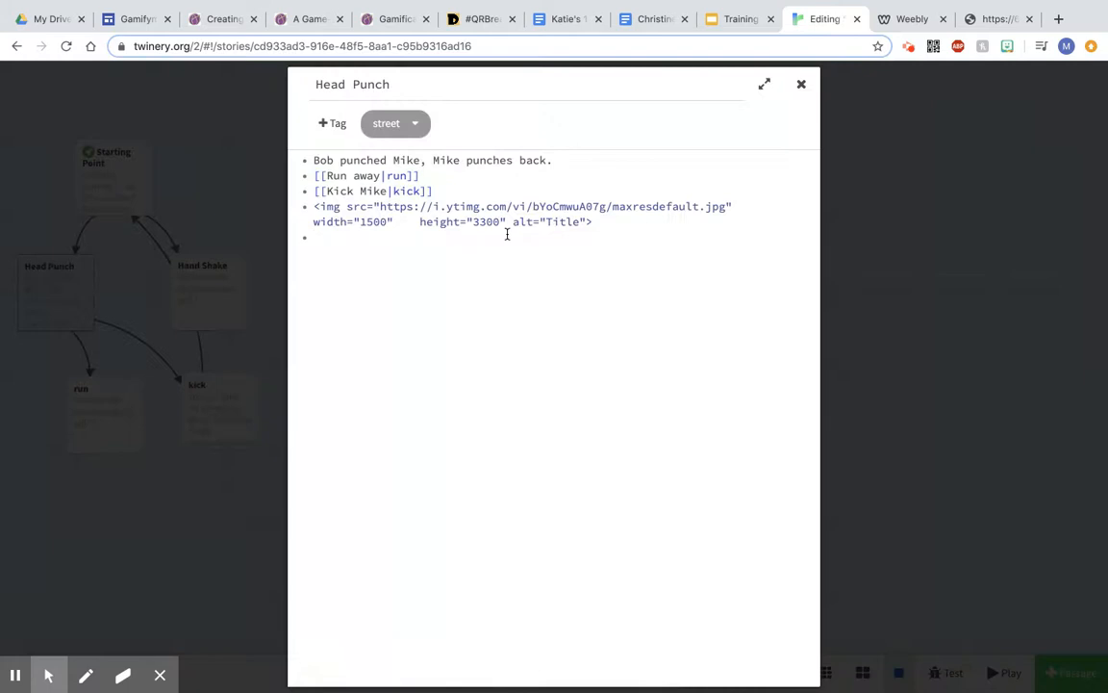
pyautogui.hotkey('ctrl', 'v')
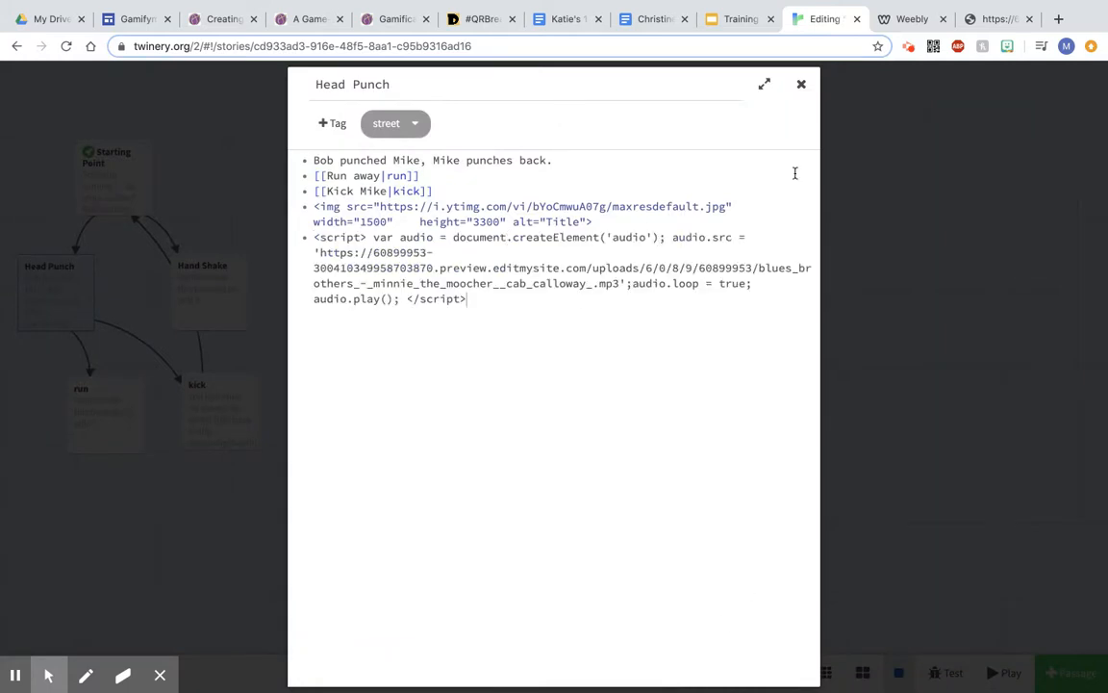
pyautogui.click(799, 89)
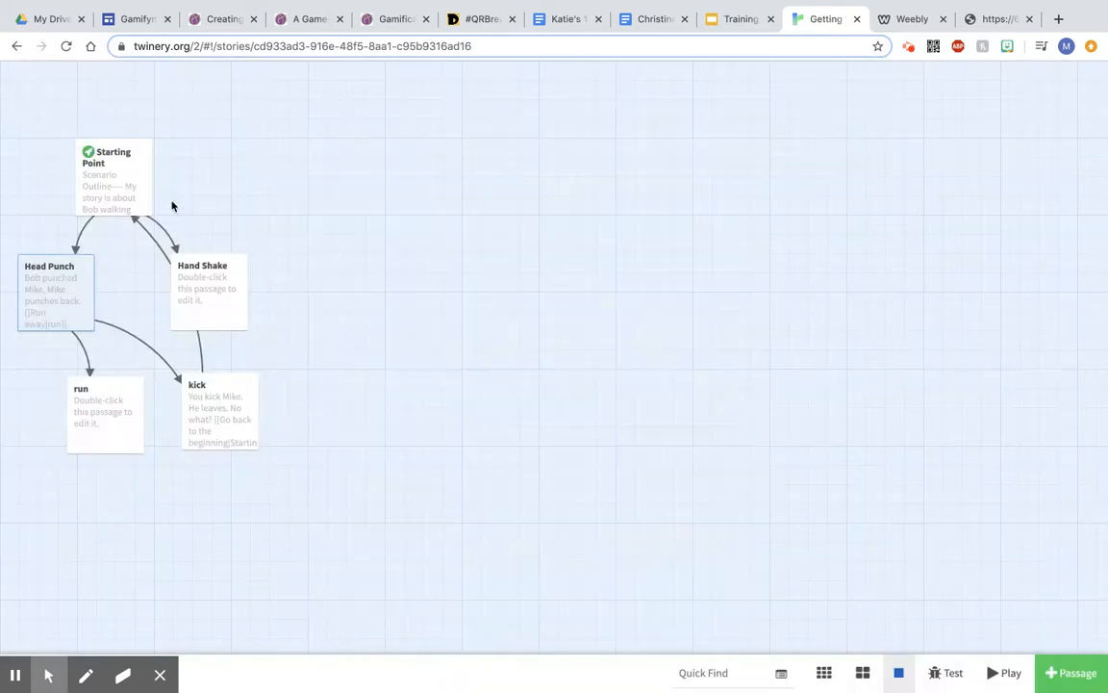
# Step: Play the story and follow the Punch Mike in the head link to test the music
pyautogui.click(116, 182)
pyautogui.click(1012, 679)
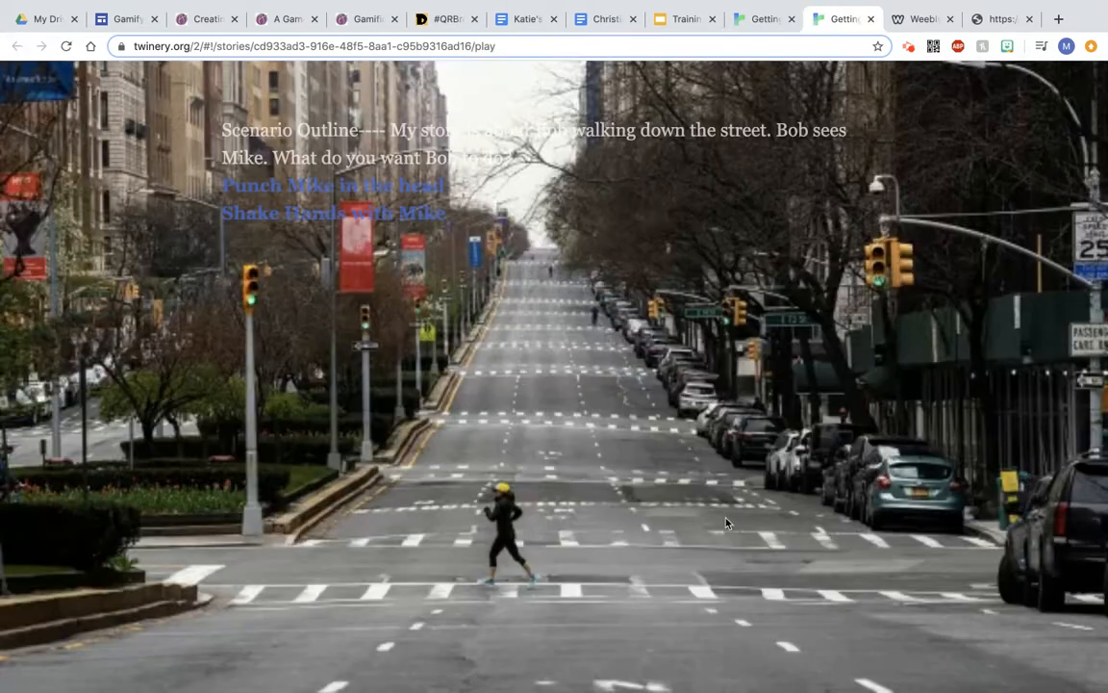
pyautogui.click(362, 187)
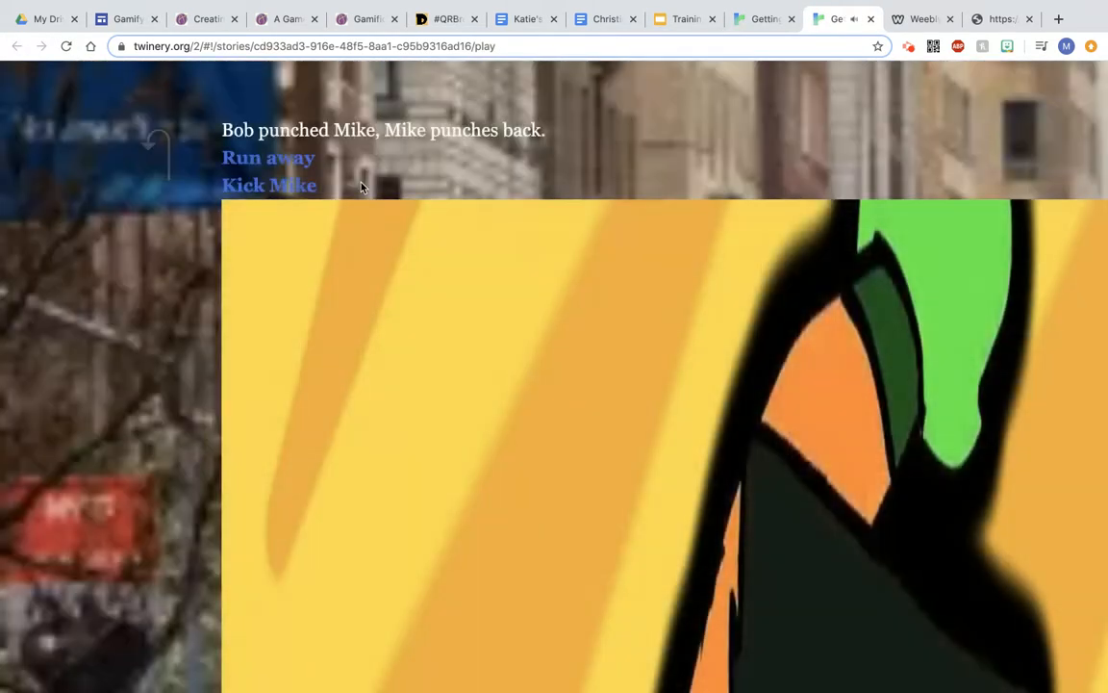
pyautogui.click(870, 19)
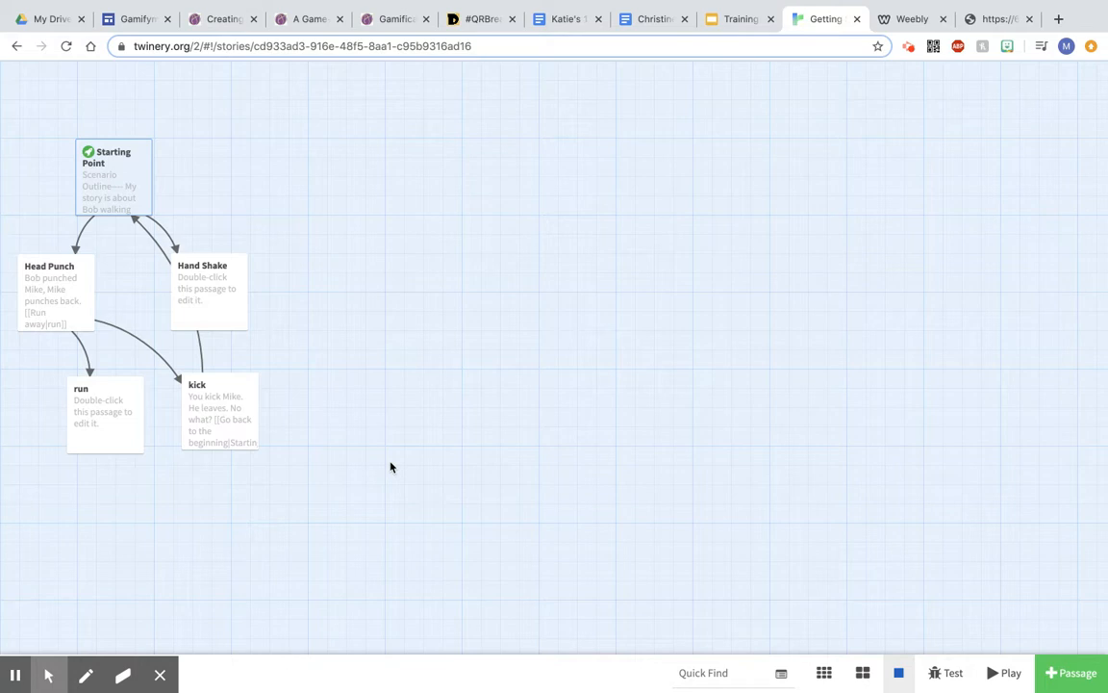
# Step: Open the Head Punch passage to review its script and return to the training guide
pyautogui.moveTo(133, 342)
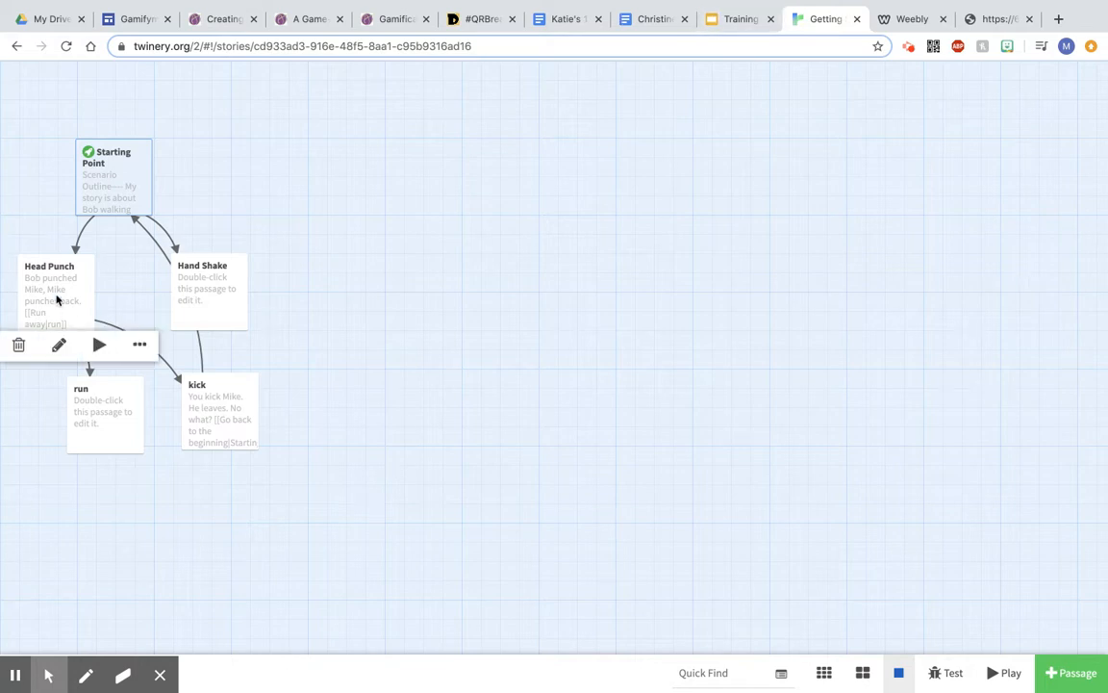
pyautogui.click(56, 300)
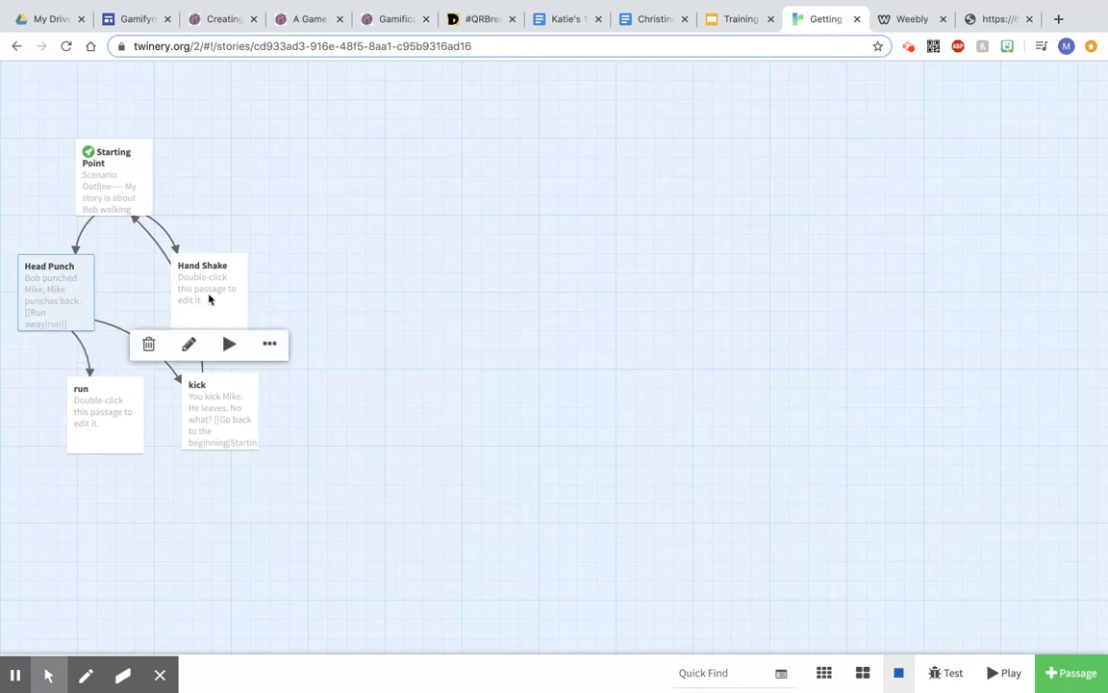
pyautogui.doubleClick(55, 280)
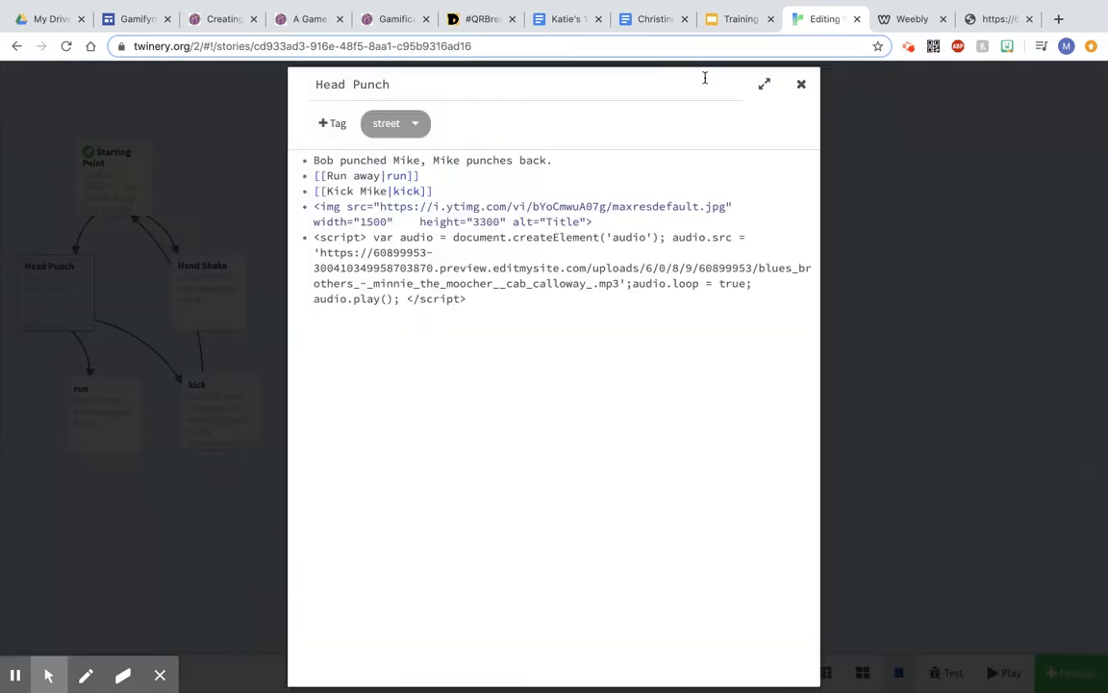
pyautogui.click(716, 27)
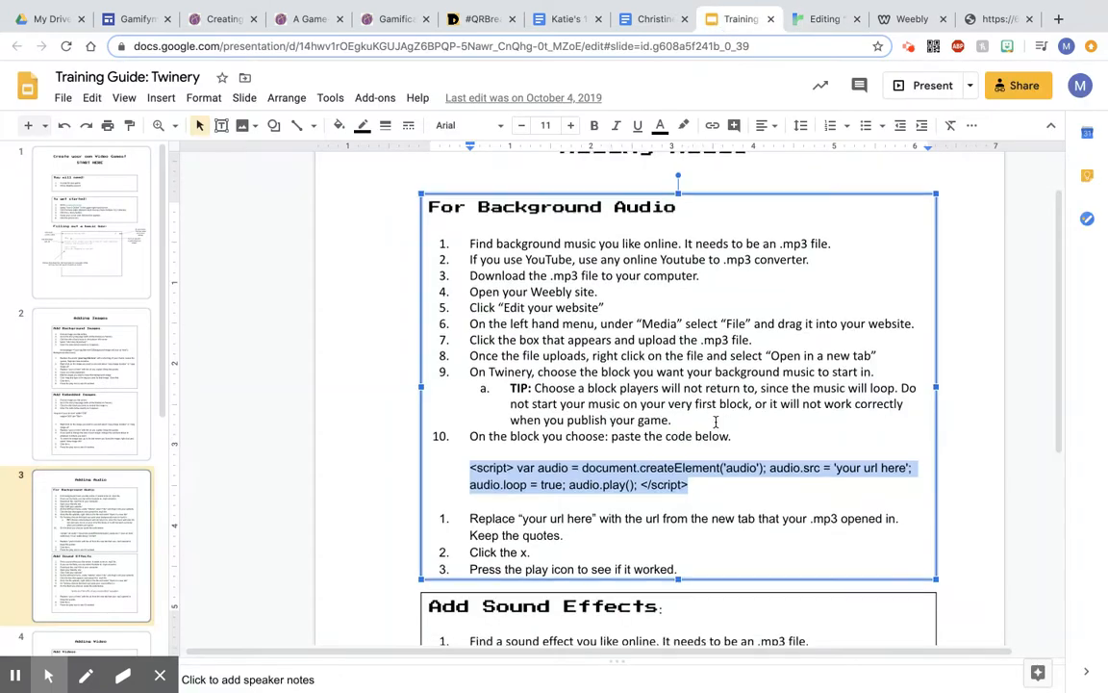
# Step: Copy the sound effect audio tag from the training guide and paste it on a new line at the end of the Head Punch passage
pyautogui.scroll(-3, 716, 421)
pyautogui.scroll(3, 716, 421)
pyautogui.click(715, 421)
pyautogui.scroll(-5, 716, 421)
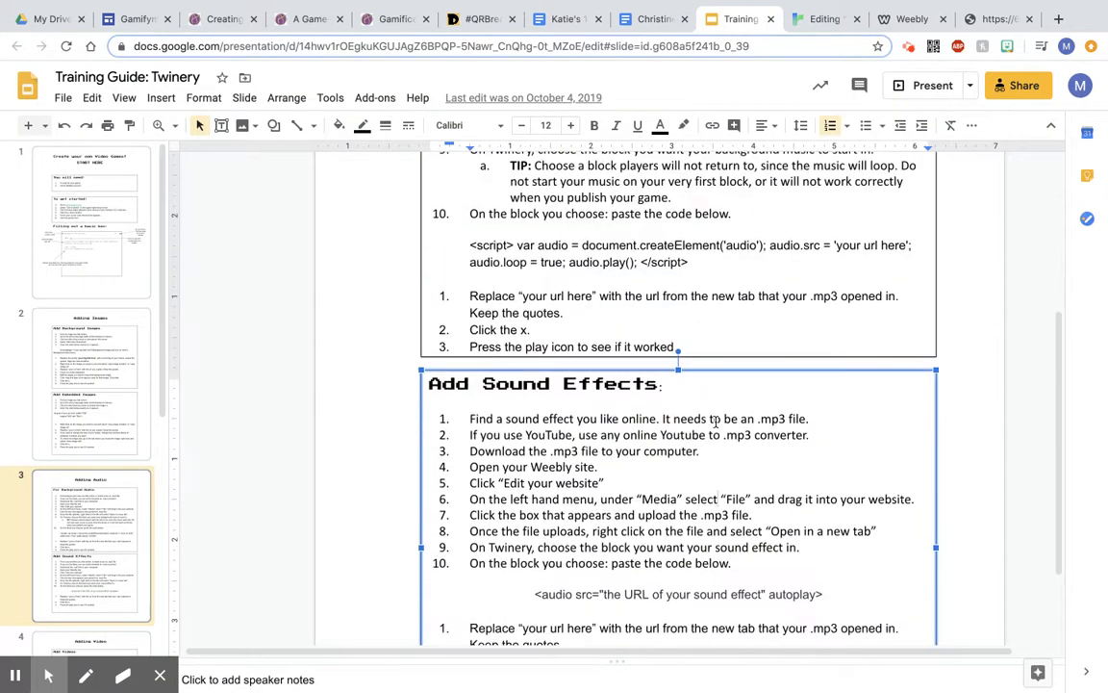
pyautogui.click(720, 463)
pyautogui.scroll(-1, 770, 481)
pyautogui.moveTo(829, 527); pyautogui.dragTo(538, 542)
pyautogui.press('super+c')
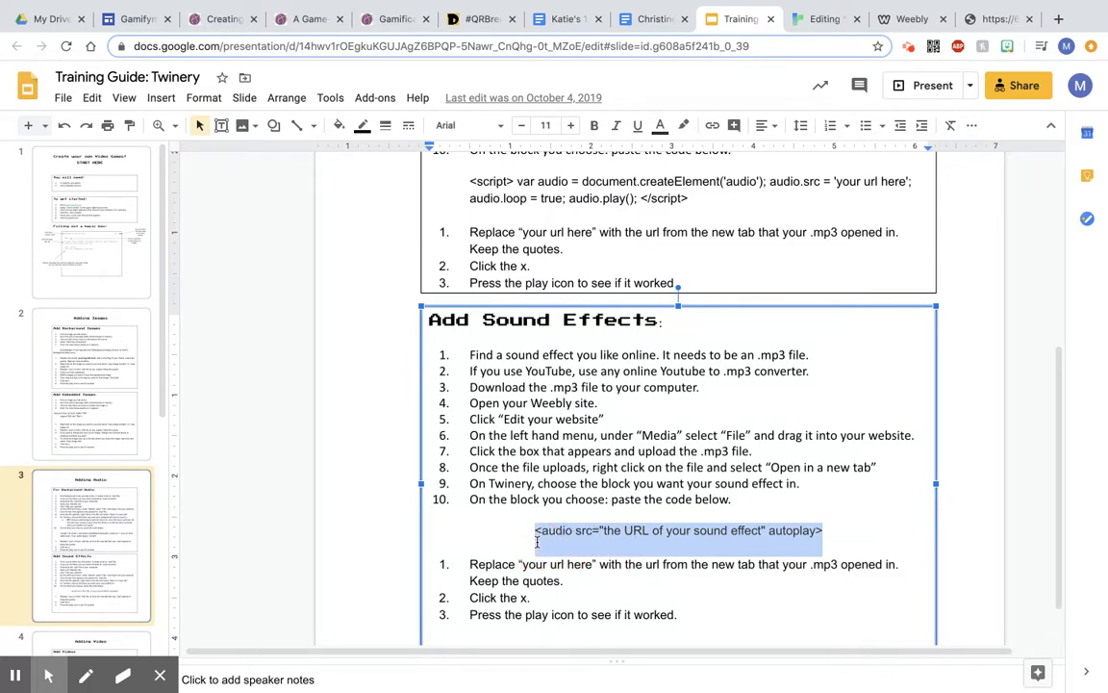
pyautogui.click(819, 19)
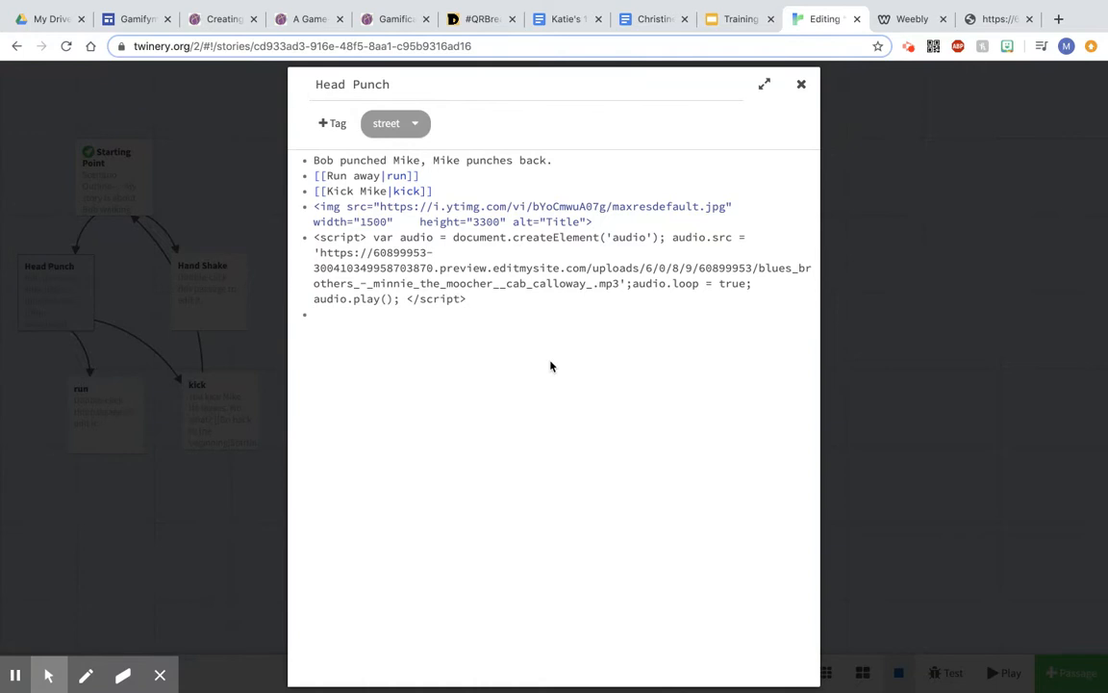
pyautogui.press('super+v')
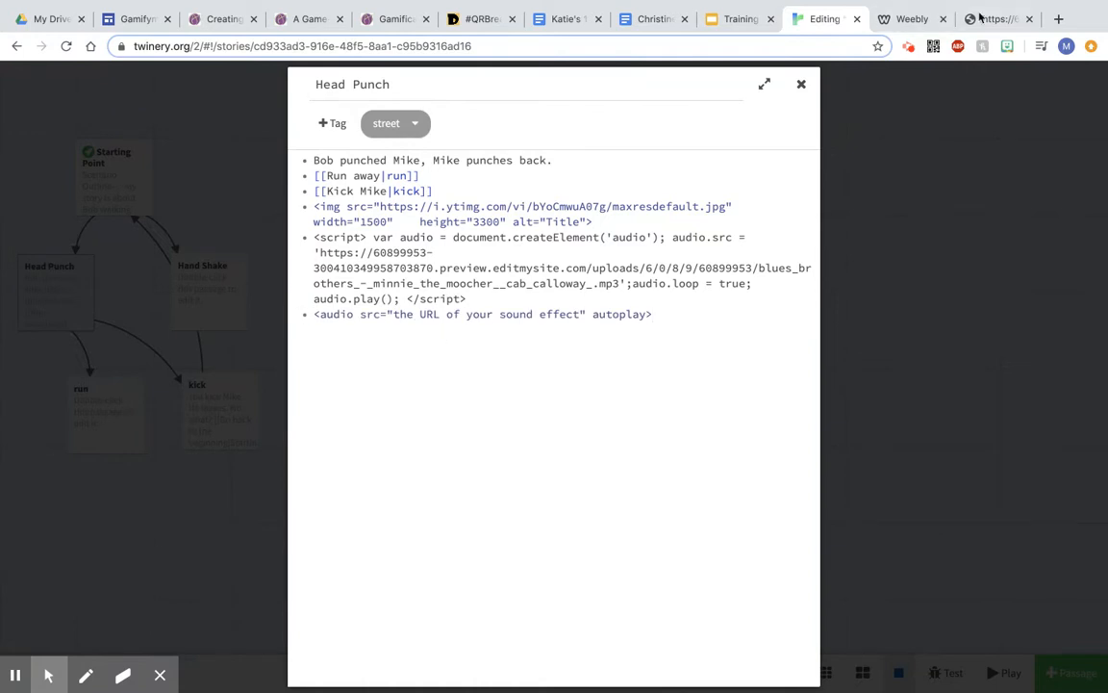
# Step: Close the music file tab, find ouch__sound_effects.mp3 on the Weebly site, open it in its own tab and copy its URL
pyautogui.click(979, 20)
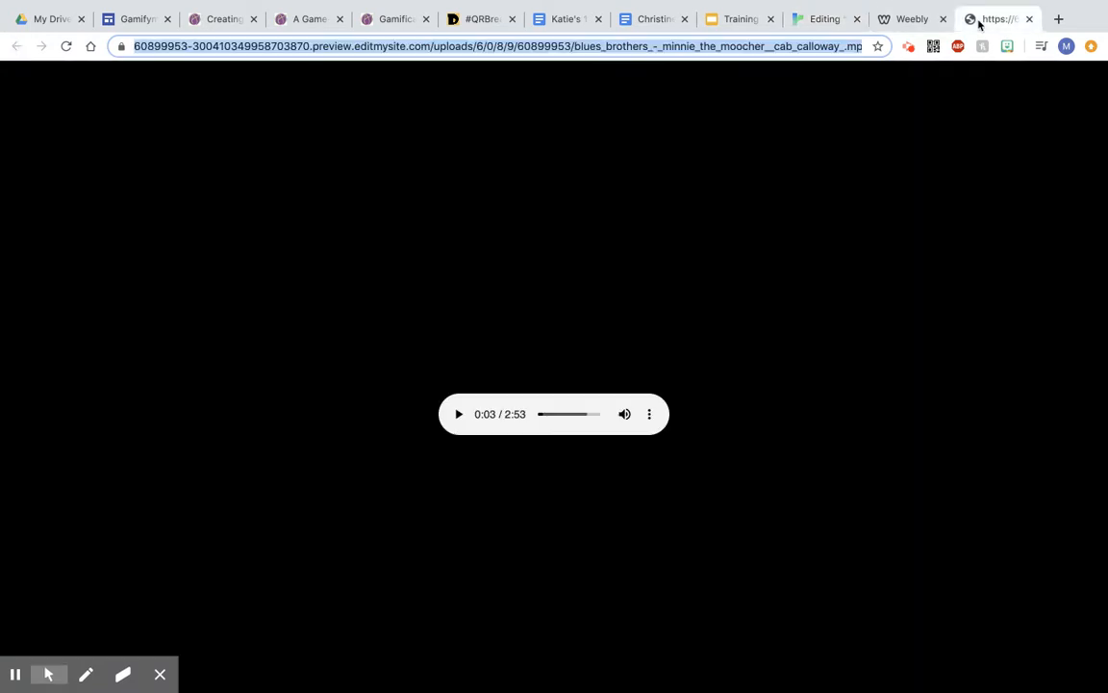
pyautogui.click(1029, 19)
pyautogui.scroll(-3, 577, 384)
pyautogui.scroll(-3, 443, 478)
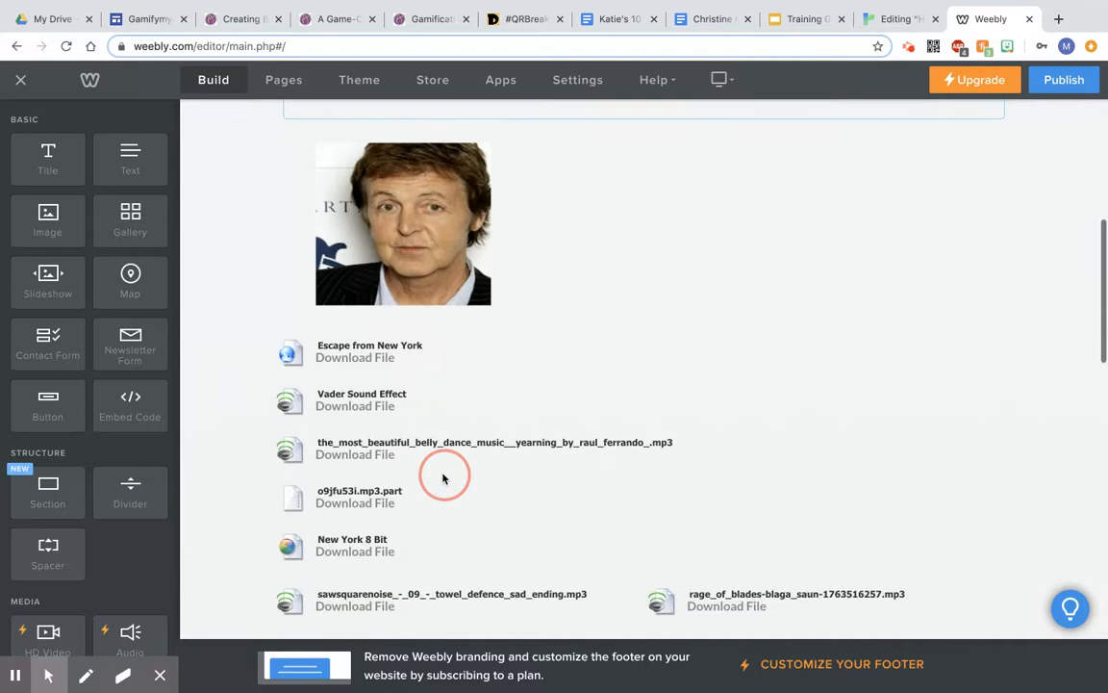
pyautogui.scroll(-5, 443, 478)
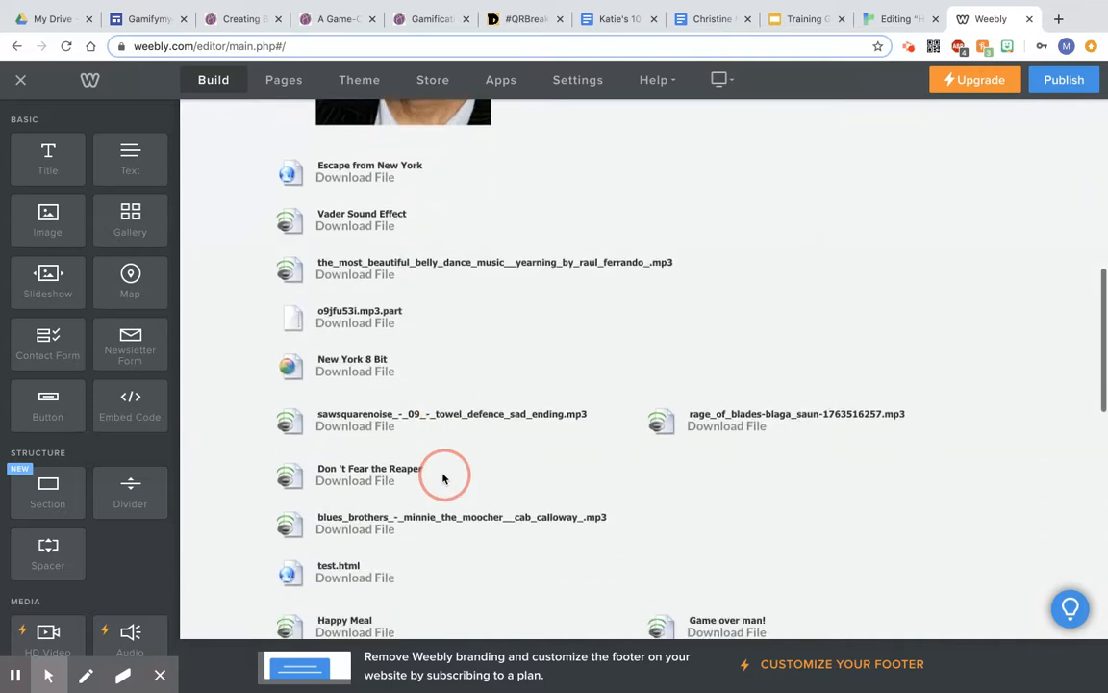
pyautogui.scroll(-3, 441, 466)
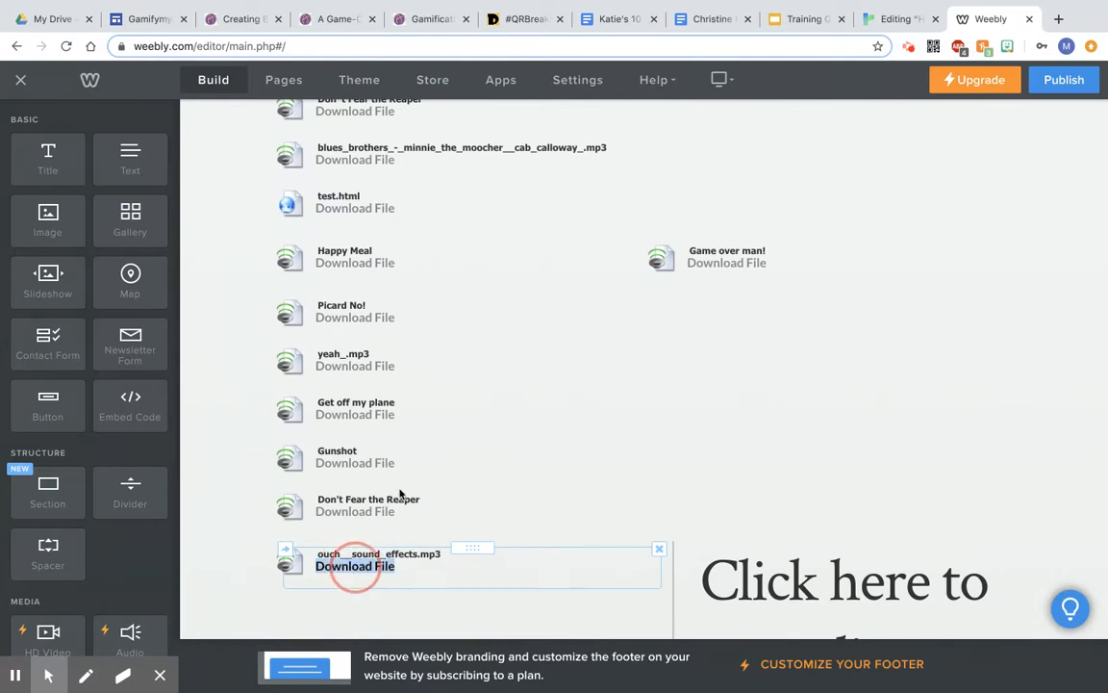
pyautogui.click(705, 155)
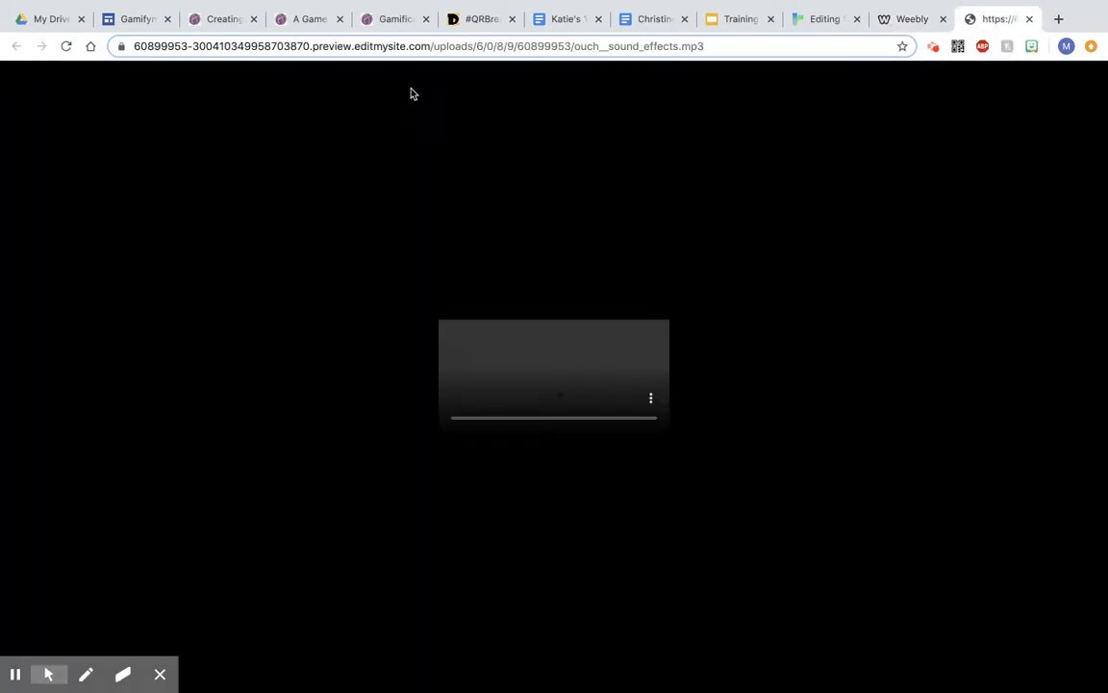
pyautogui.click(459, 46)
pyautogui.hotkey('ctrl', 'c')
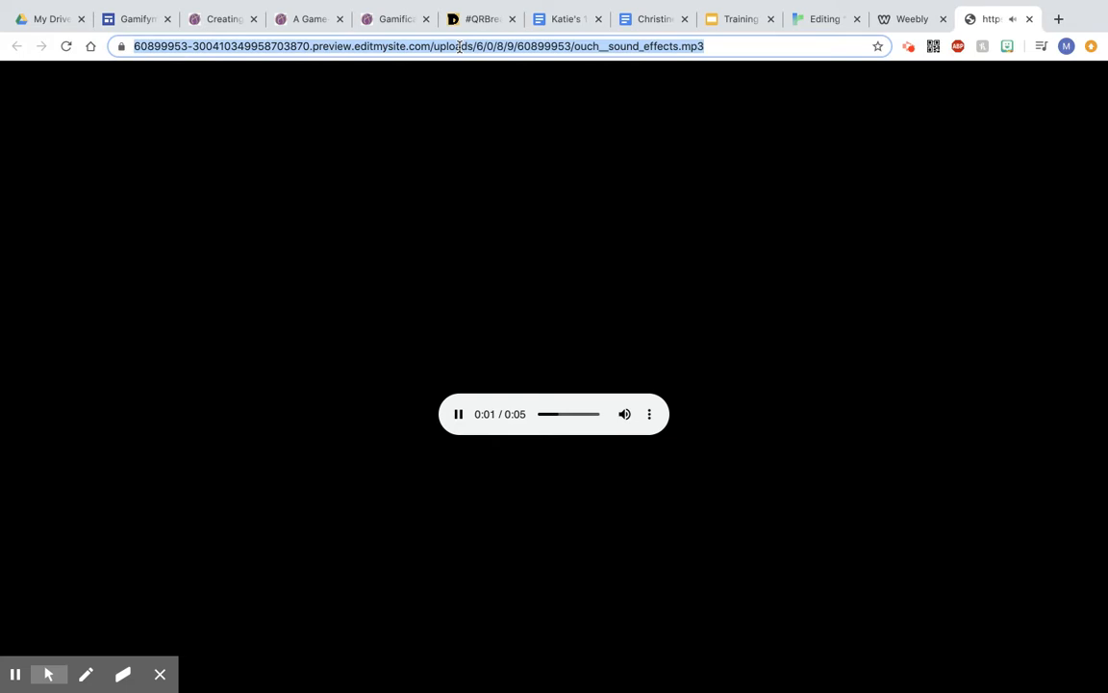
# Step: Replace the URL placeholder in the Head Punch audio tag with the copied sound effect URL and close the editor
pyautogui.click(1029, 19)
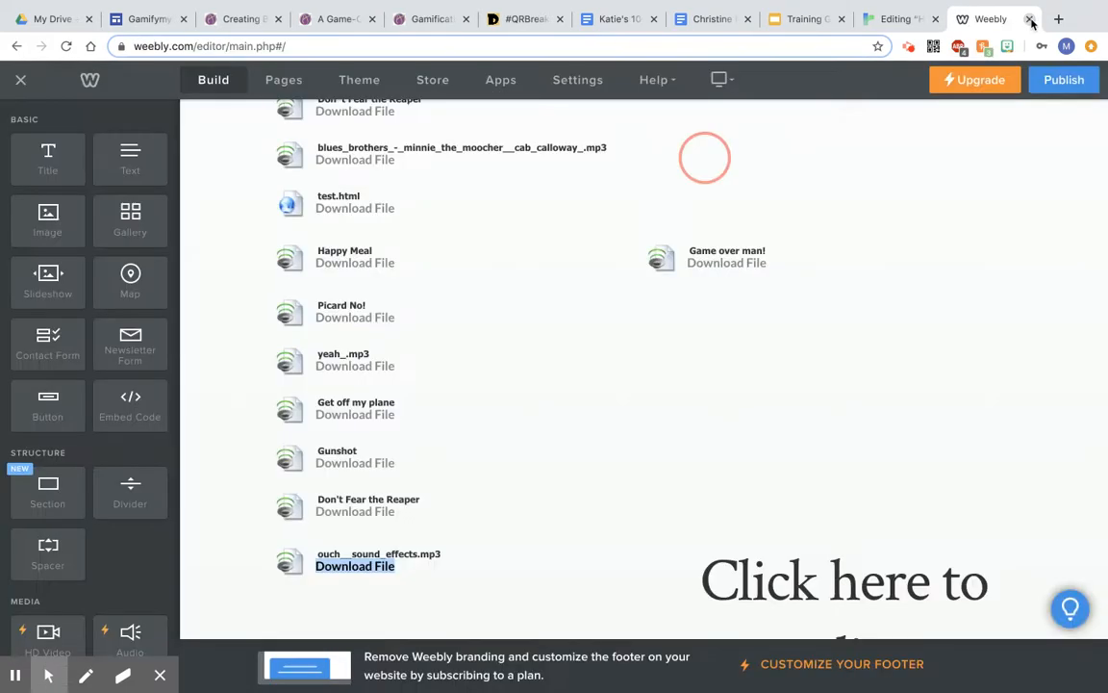
pyautogui.click(894, 19)
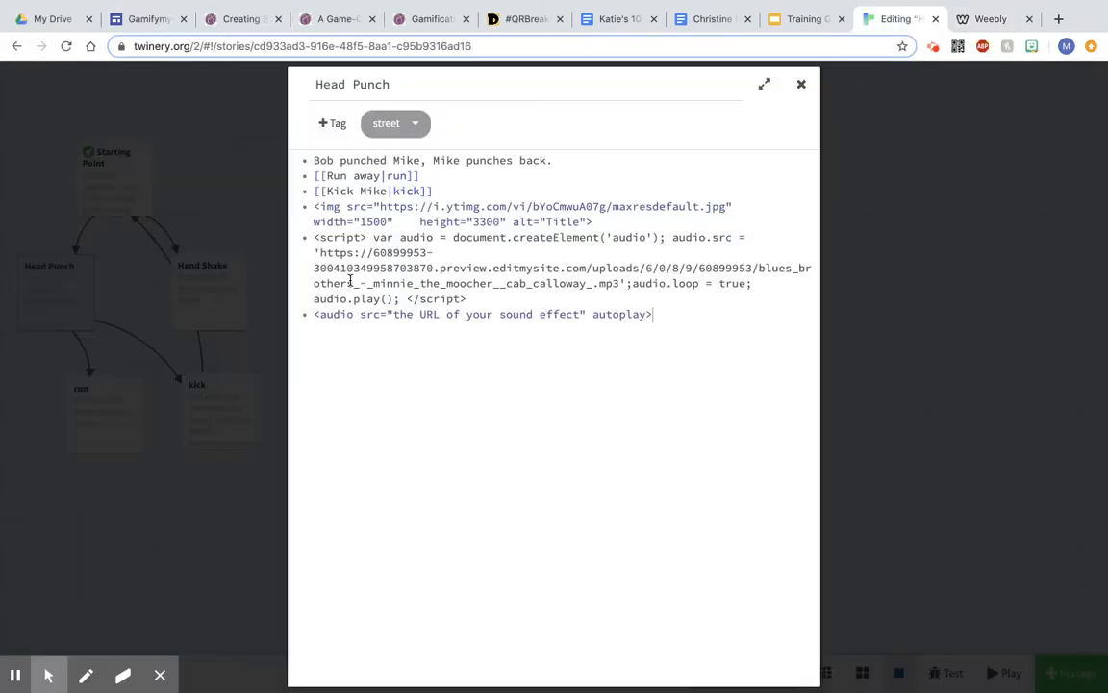
pyautogui.moveTo(392, 315); pyautogui.dragTo(579, 313)
pyautogui.hotkey('ctrl', 'v')
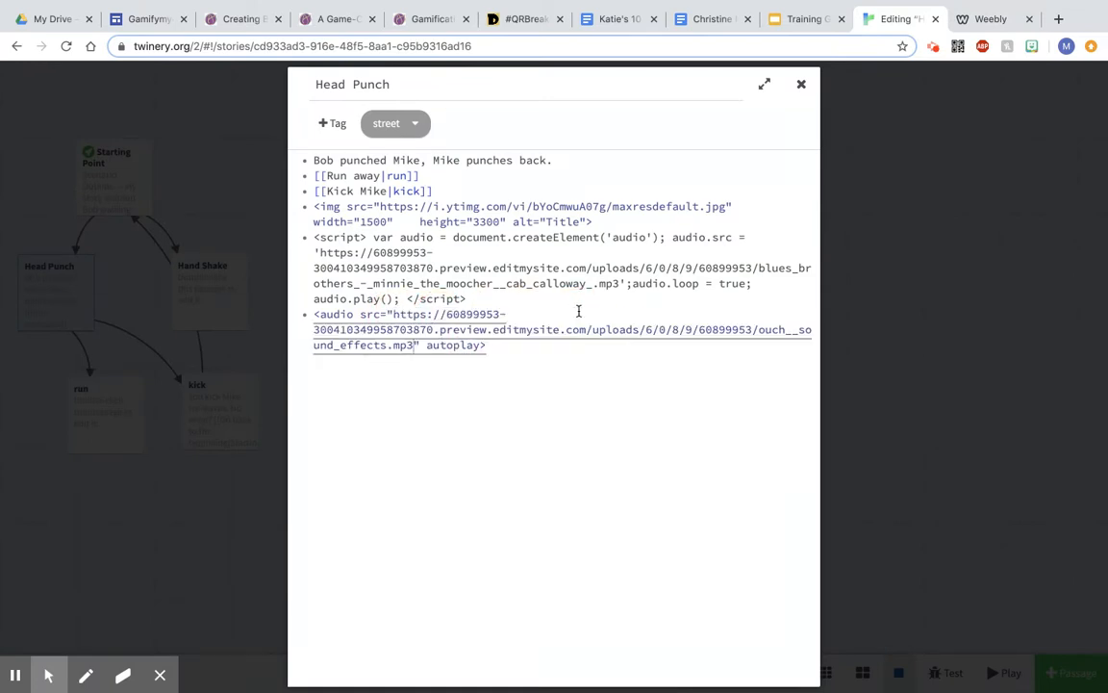
pyautogui.click(801, 86)
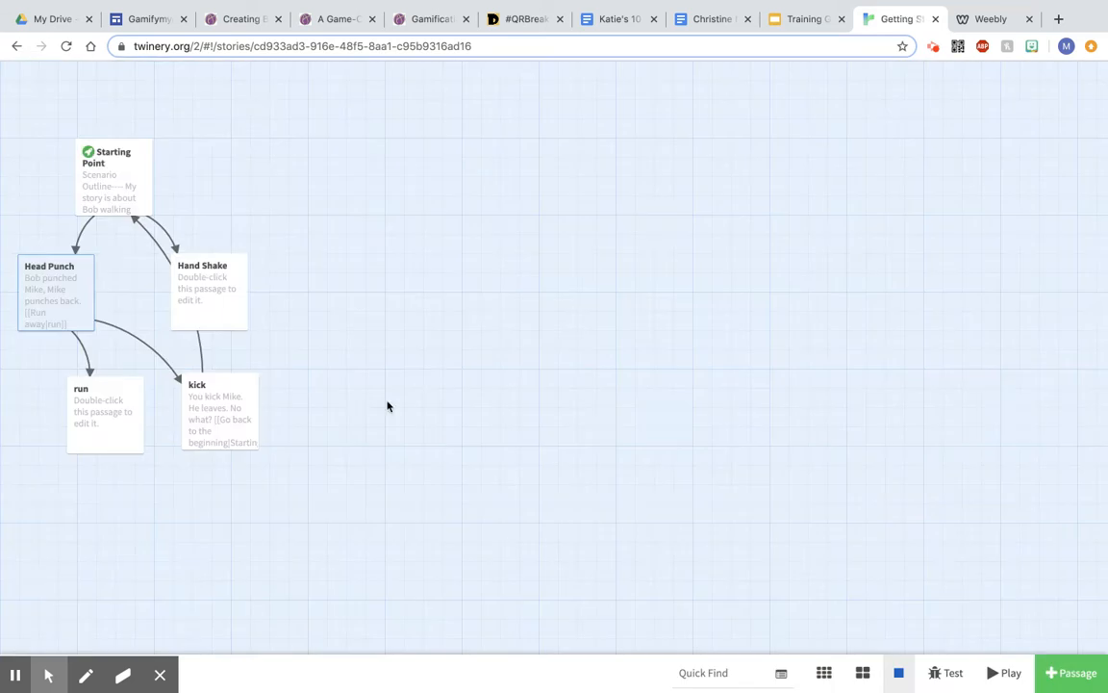
# Step: Play the story, follow the Punch Mike in the head link to test the sound, and close the play tab
pyautogui.click(1007, 672)
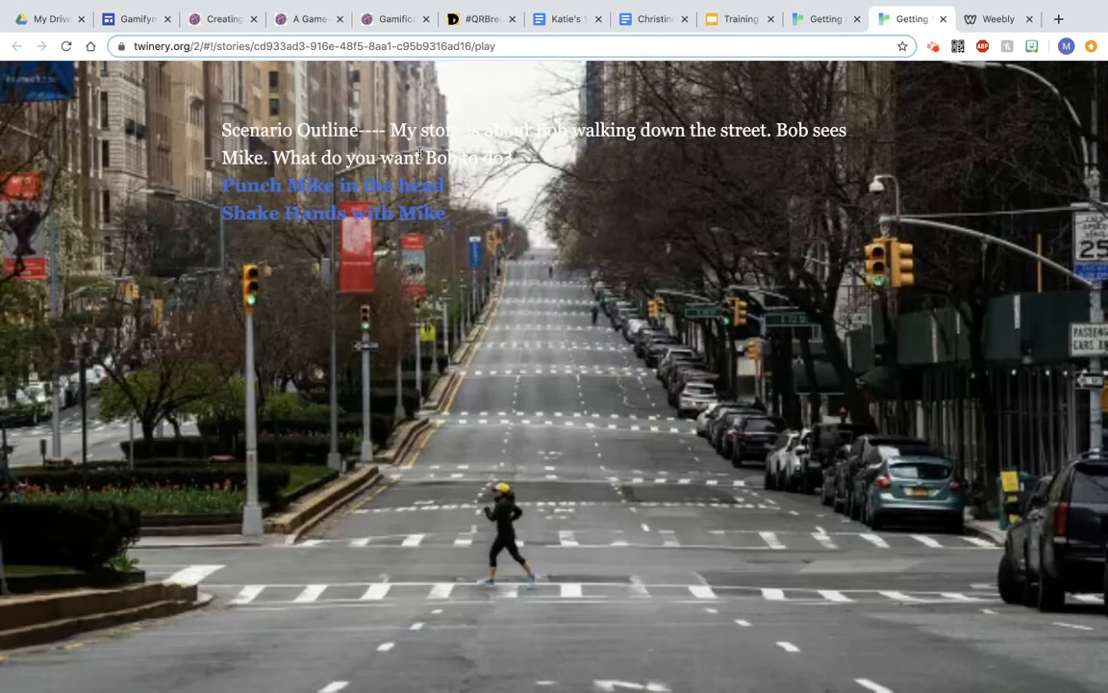
pyautogui.click(385, 187)
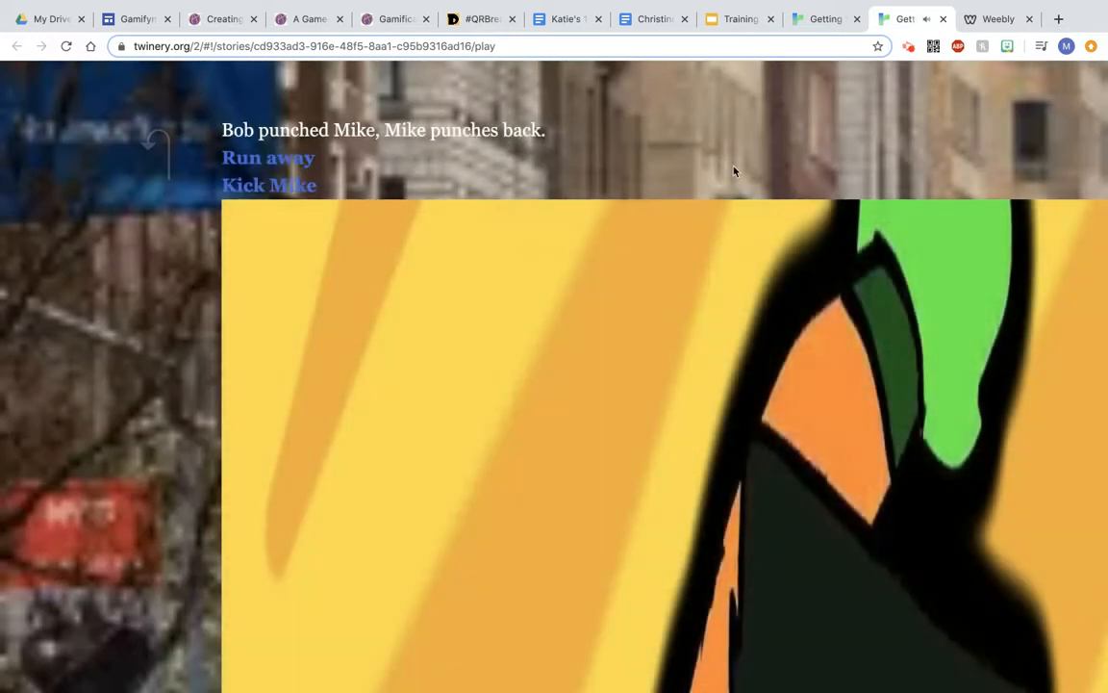
pyautogui.click(942, 19)
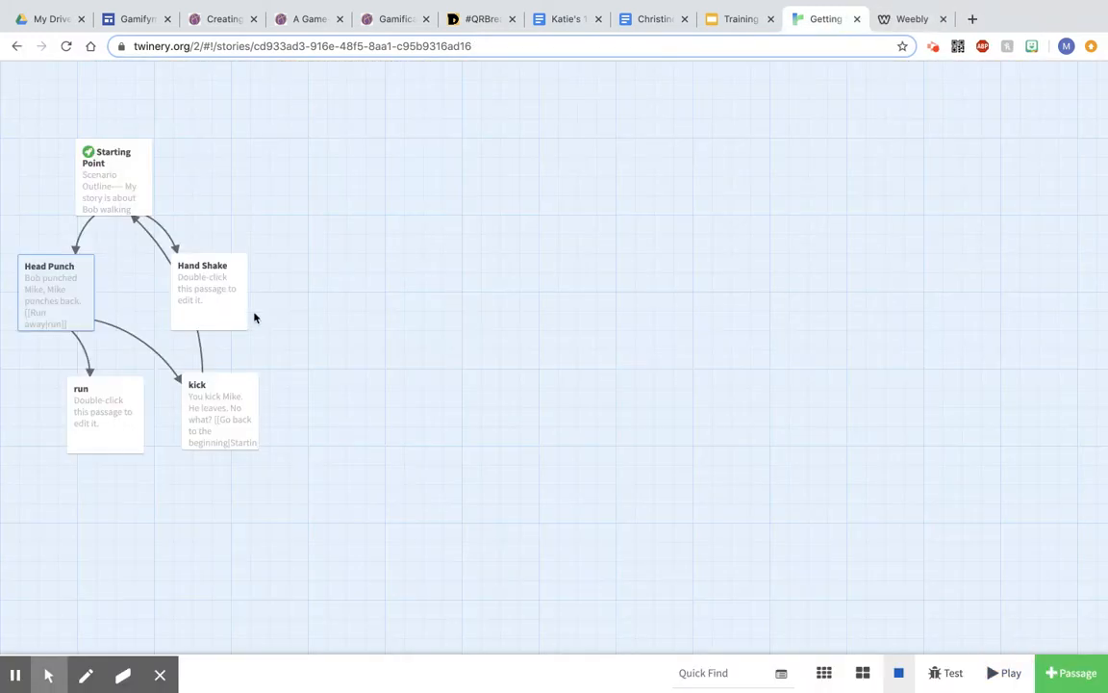